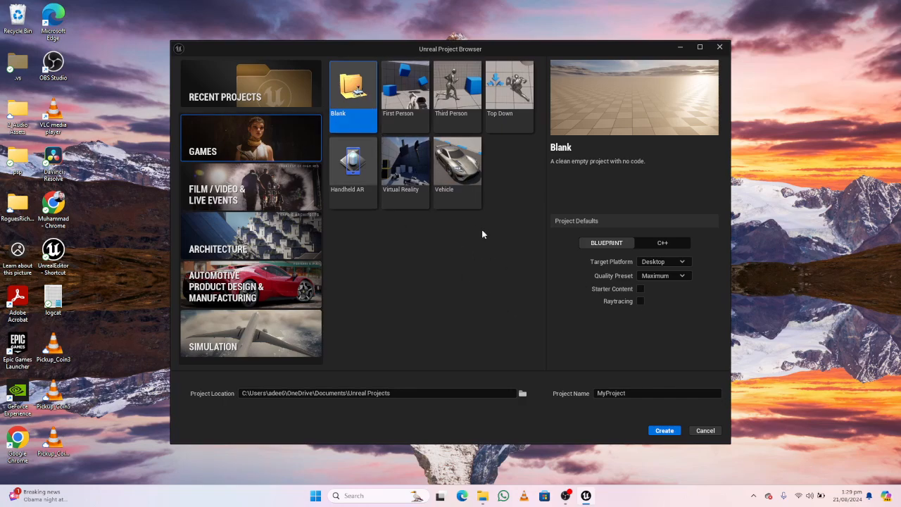
- Set the blank game project's target platform to Mobile and its quality preset to Scalable
click(670, 265)
click(666, 284)
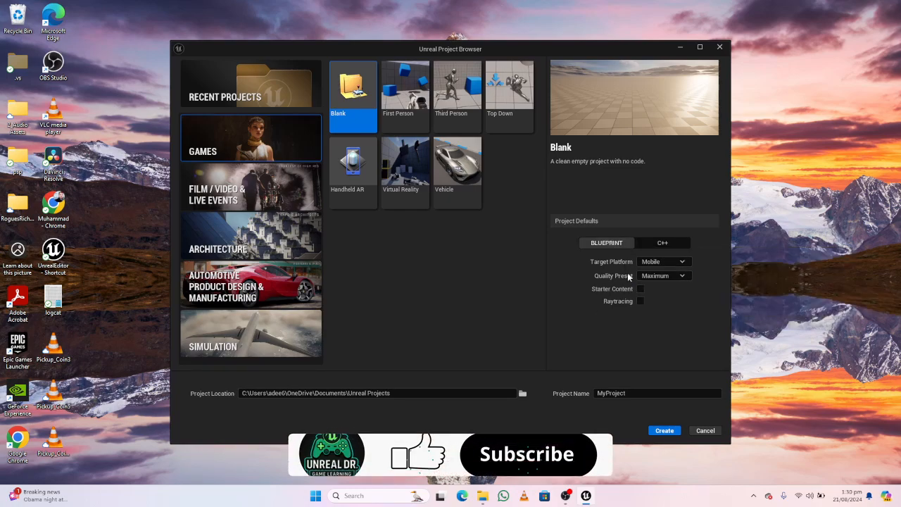
click(664, 275)
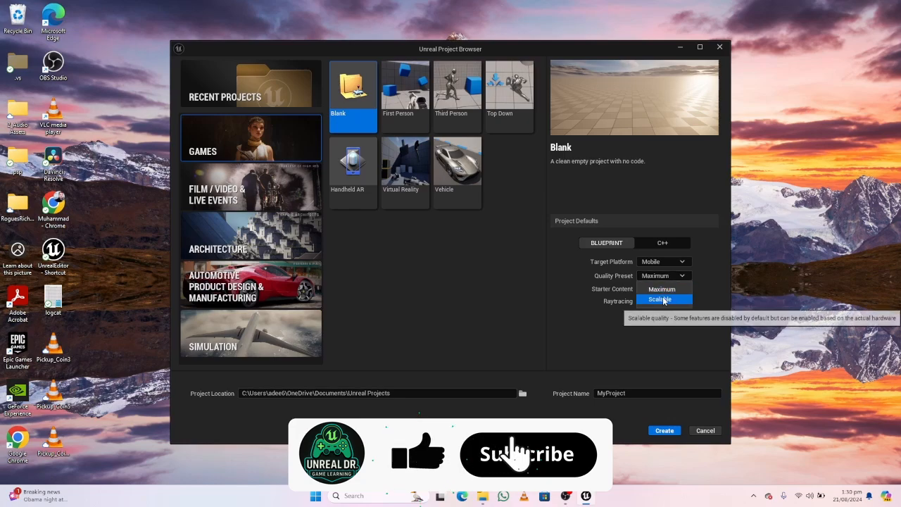
click(662, 299)
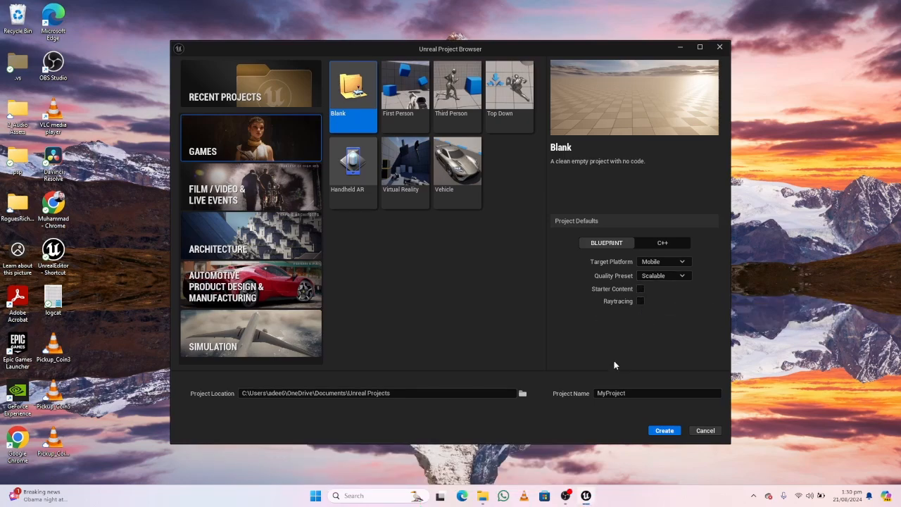
- Set the project location to the Unreal Engine Projects folder on the D: drive
click(522, 394)
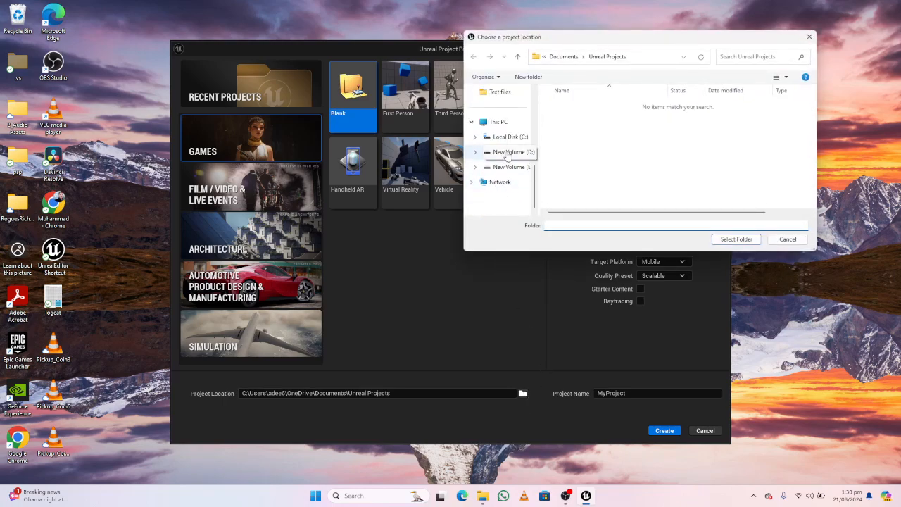
click(506, 152)
scroll(590, 189, down, 1)
double_click(590, 186)
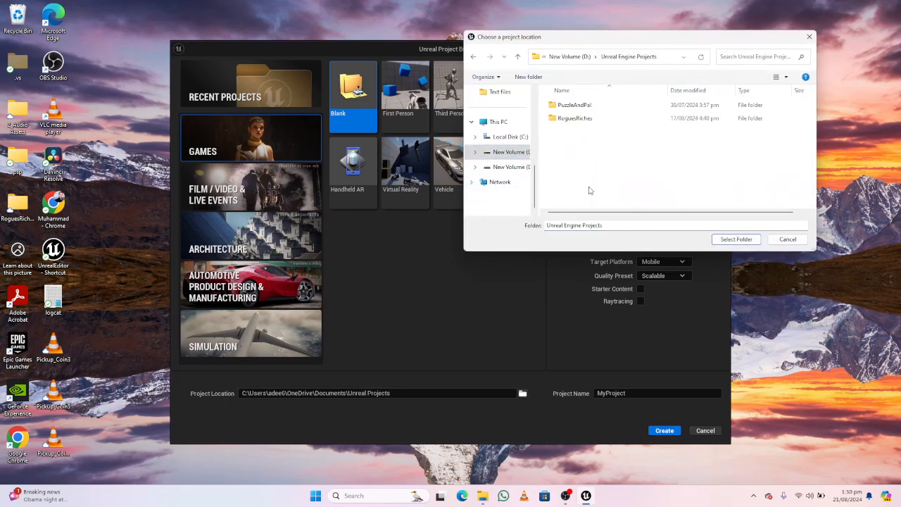
click(732, 241)
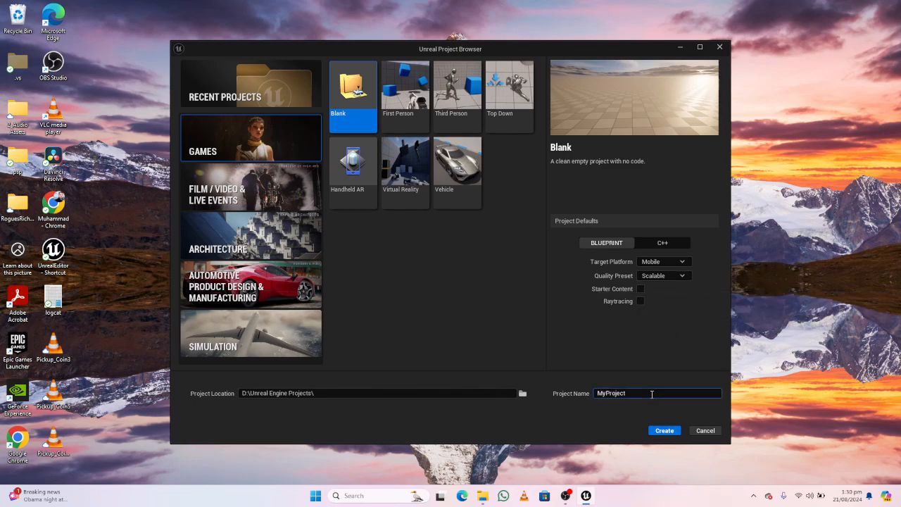
- Name the project TabiWarrior and create it
key(BackSpace)
key(BackSpace)
key(BackSpace)
key(BackSpace)
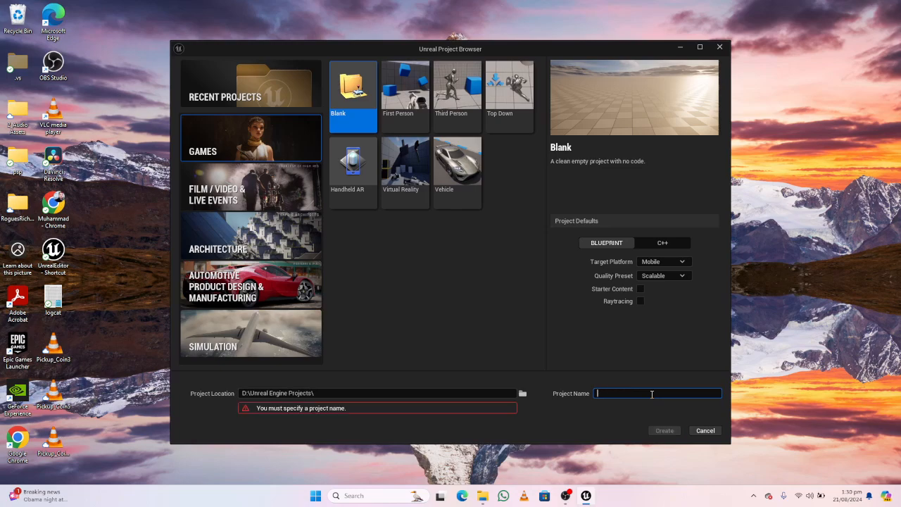
text(TabiWarrior)
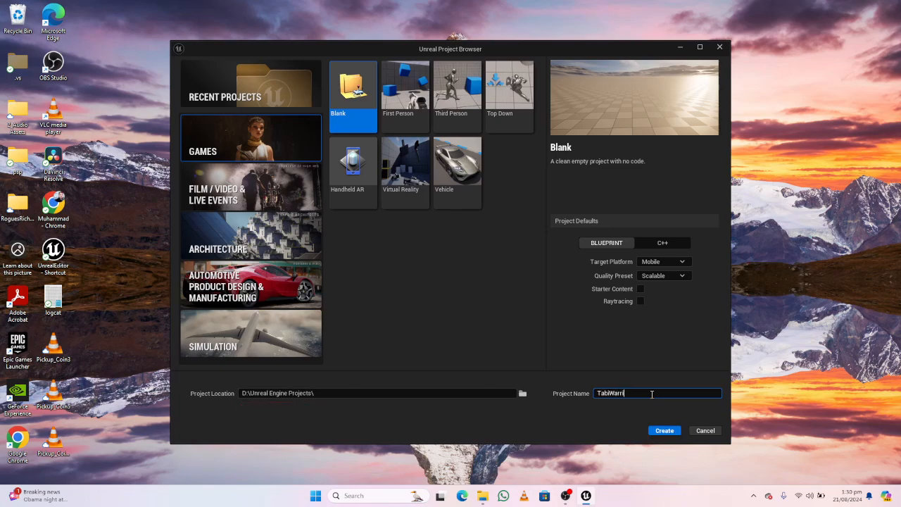
click(665, 430)
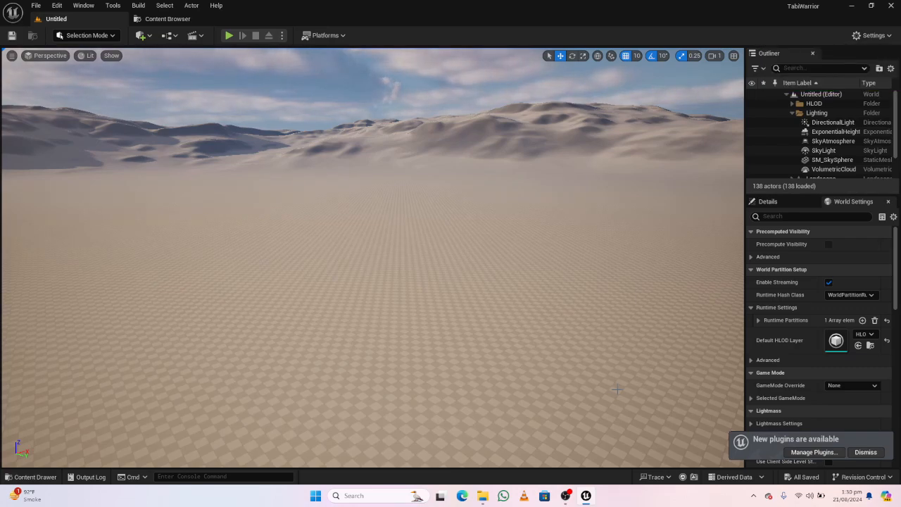
- Create a folder named Maps in the project's Content folder
click(176, 21)
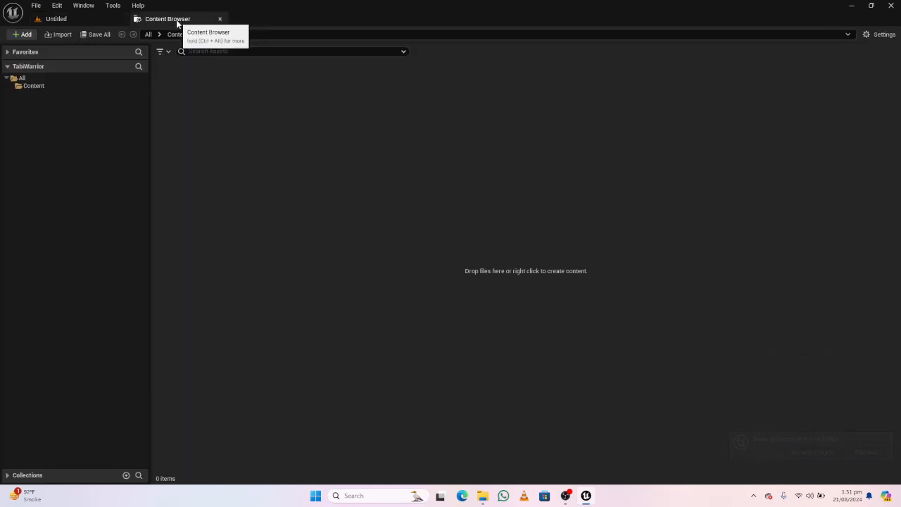
right_click(206, 106)
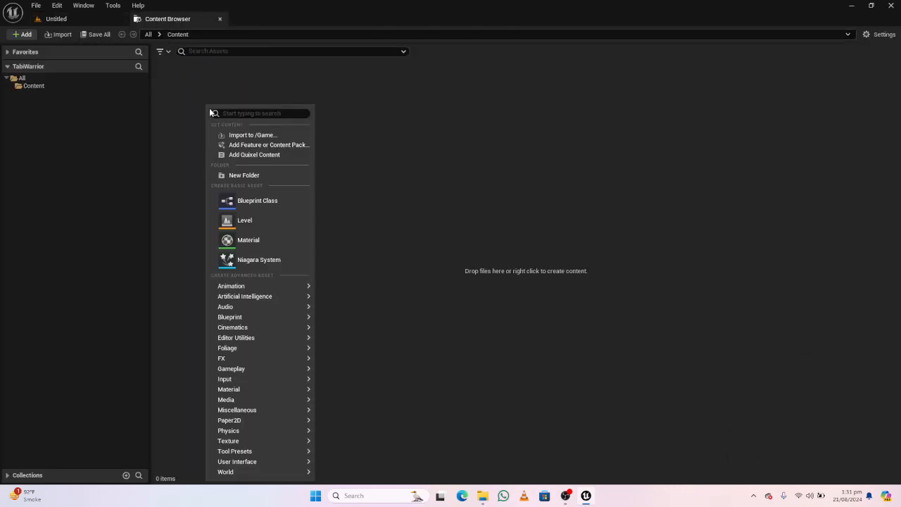
click(253, 181)
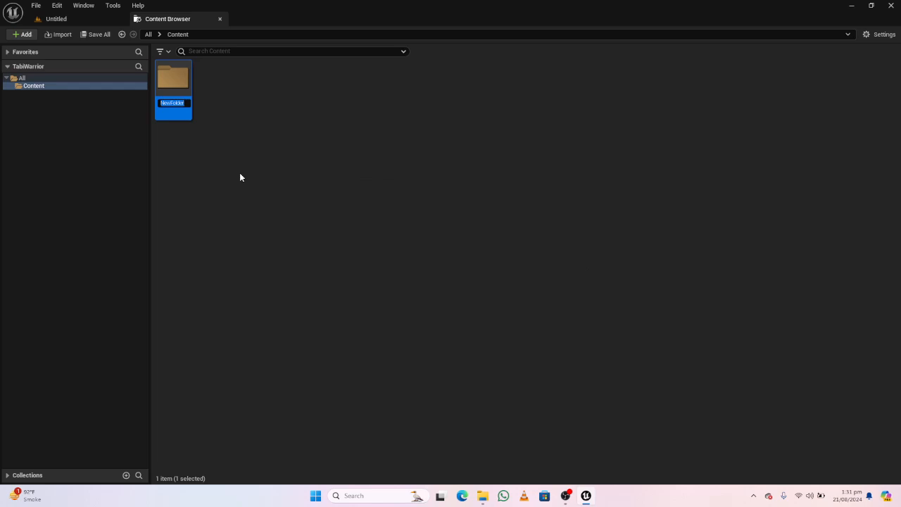
text(Maps)
key(Return)
- Create a new level from the Basic template
click(34, 7)
click(35, 6)
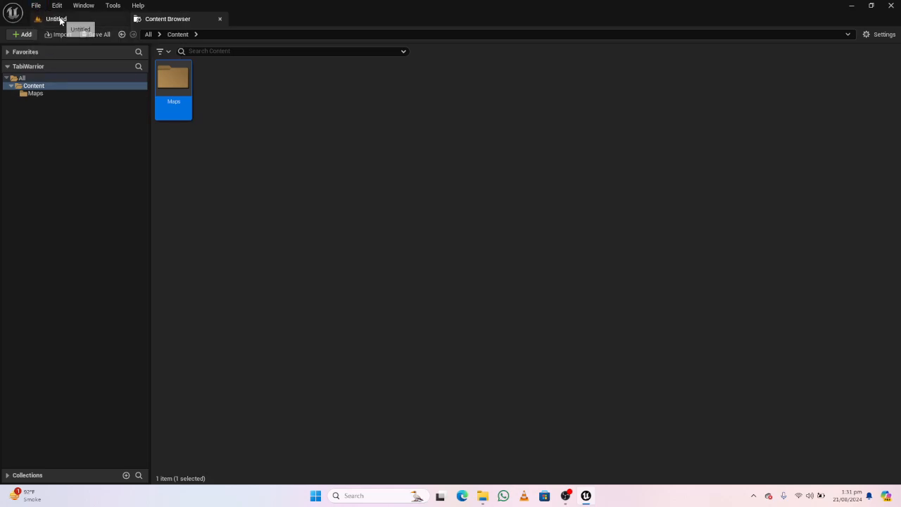
click(60, 18)
click(35, 5)
click(65, 41)
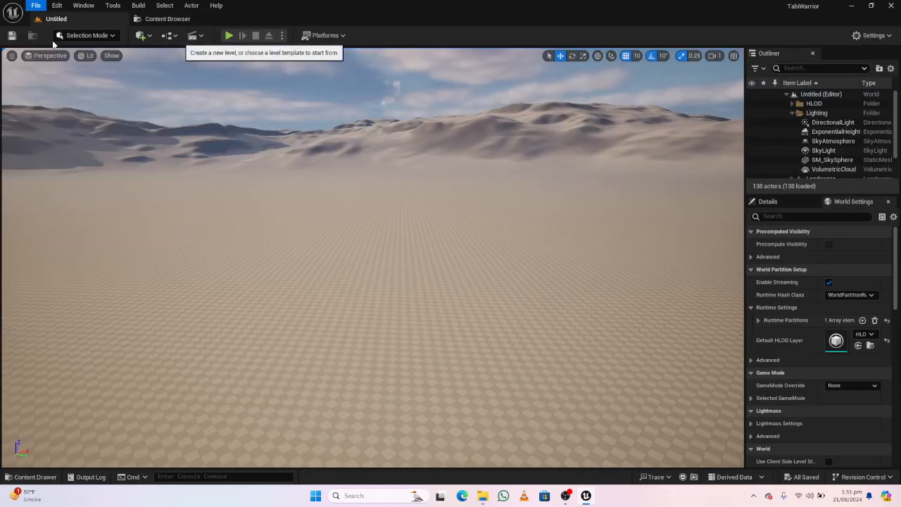
click(457, 189)
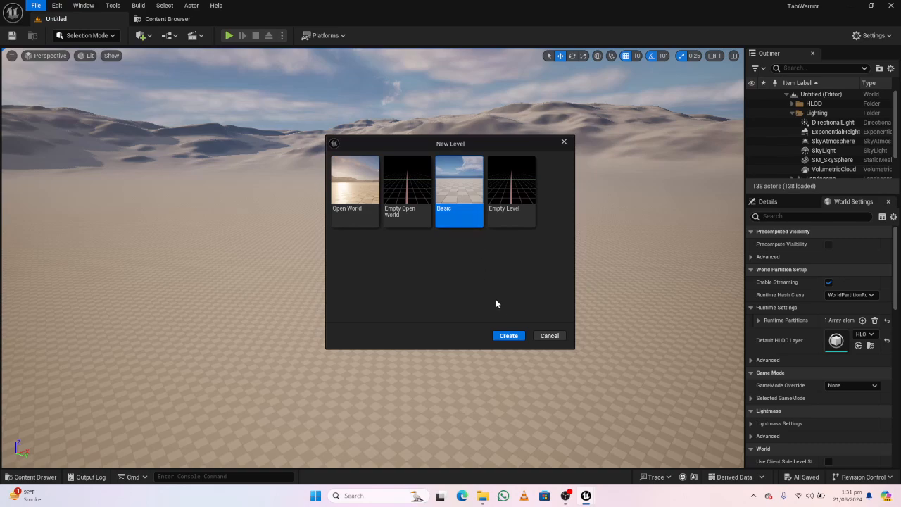
click(508, 336)
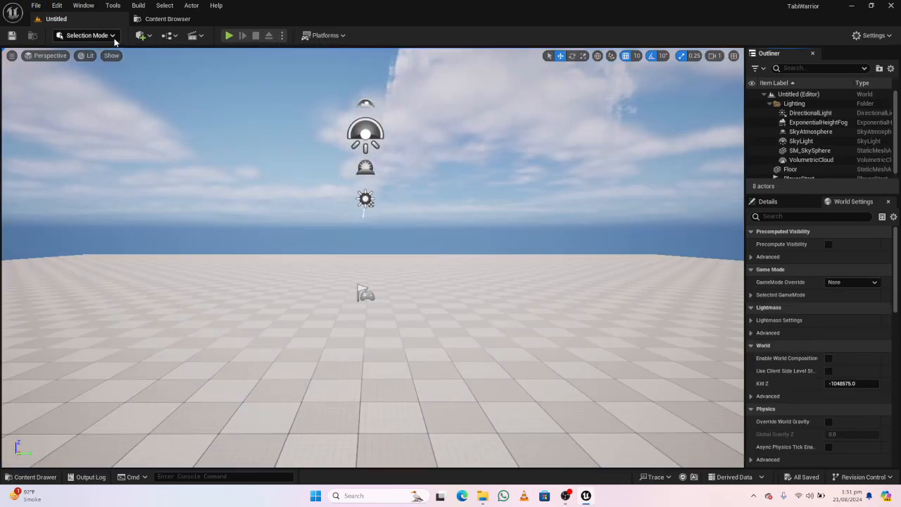
- Save the new level as Level1 in the Maps folder
click(10, 38)
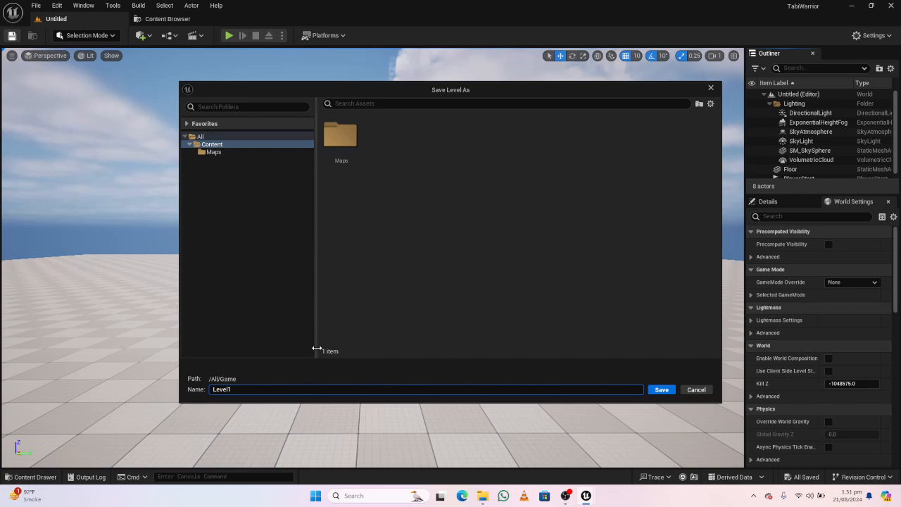
click(340, 139)
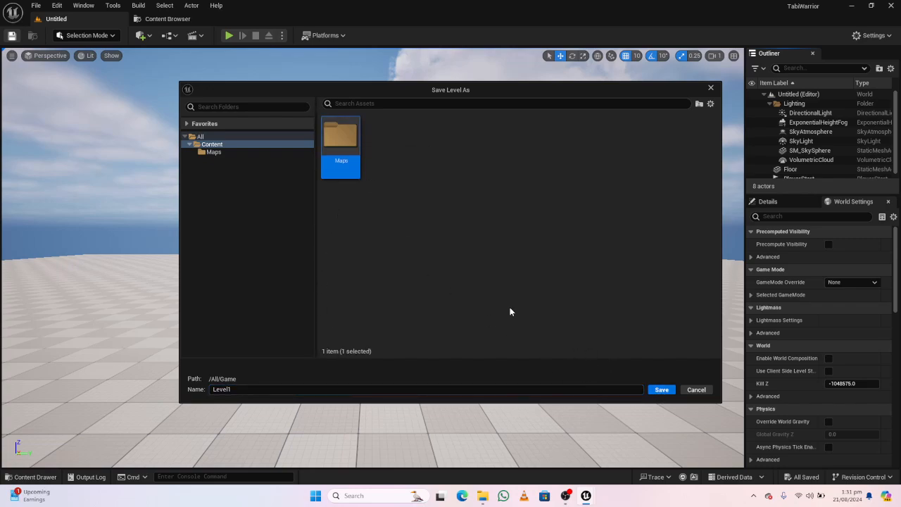
click(660, 391)
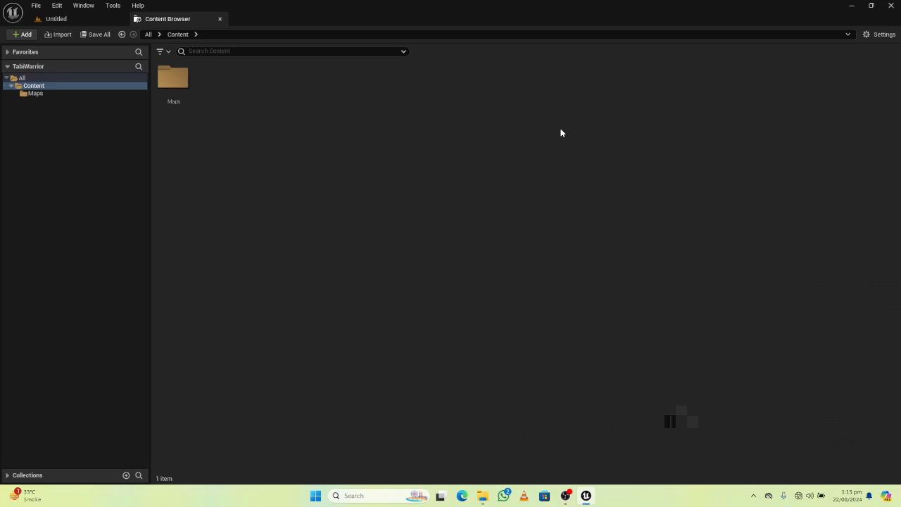
- Create a folder named Animations in the Content folder
right_click(561, 133)
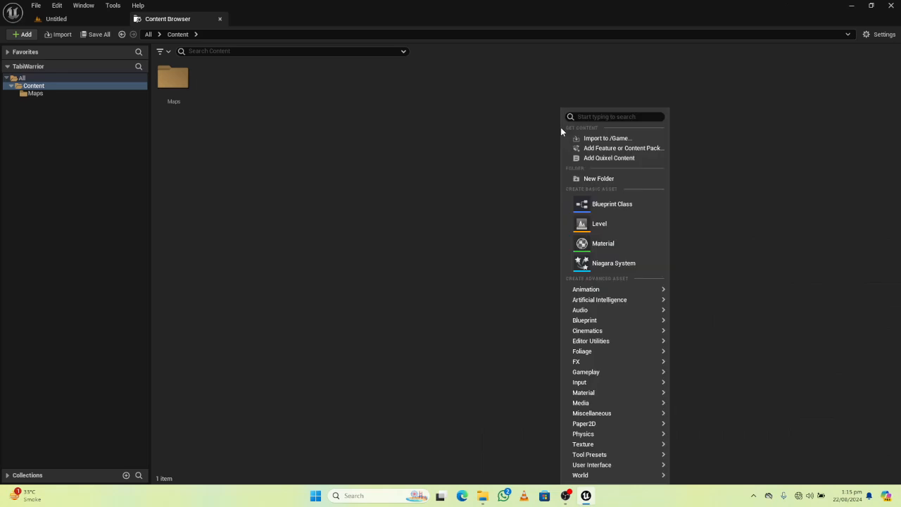
click(591, 178)
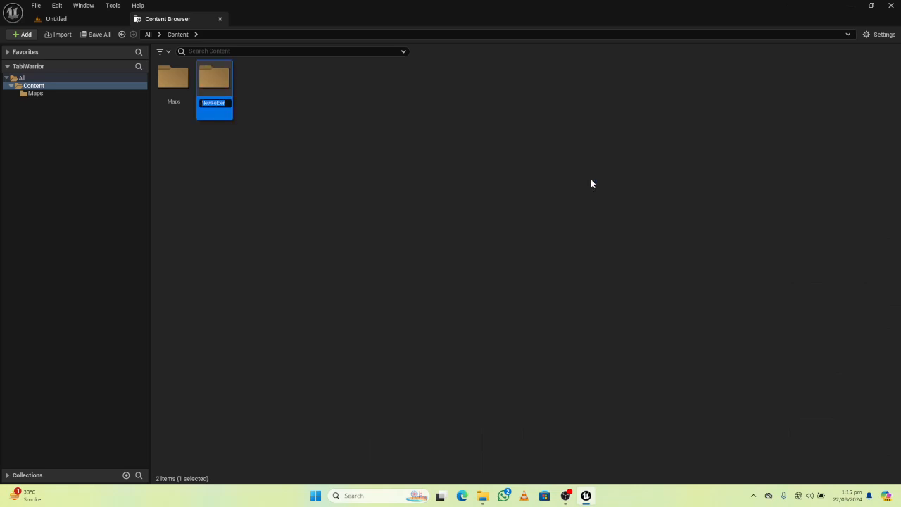
text(A)
text(nimations)
key(Return)
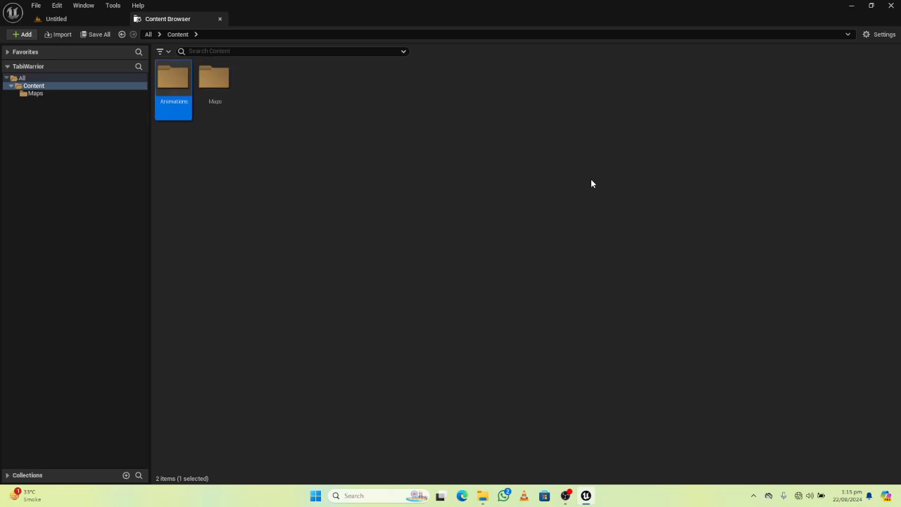
- Import all animation folders, Attack1 through Throwing Fire Ball, from FRSplitSprites in File Explorer into the Animations folder
double_click(177, 94)
click(483, 496)
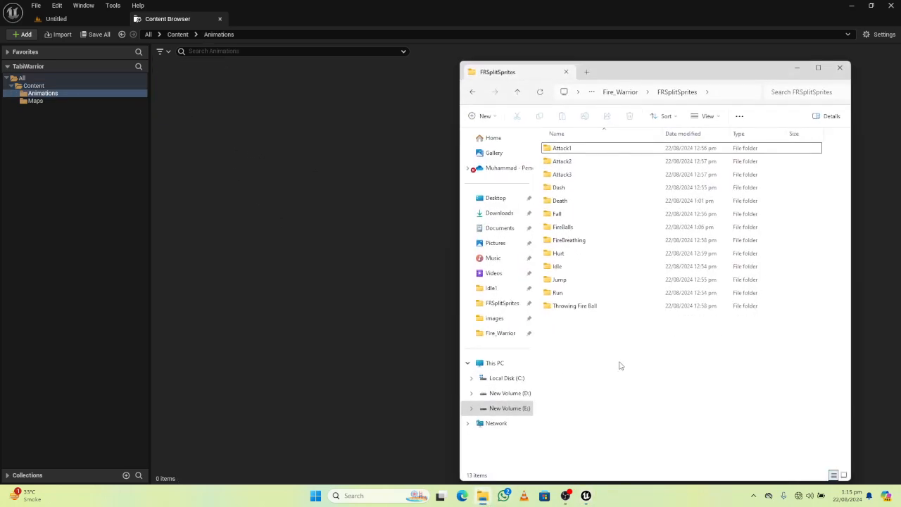
drag(620, 363, 546, 150)
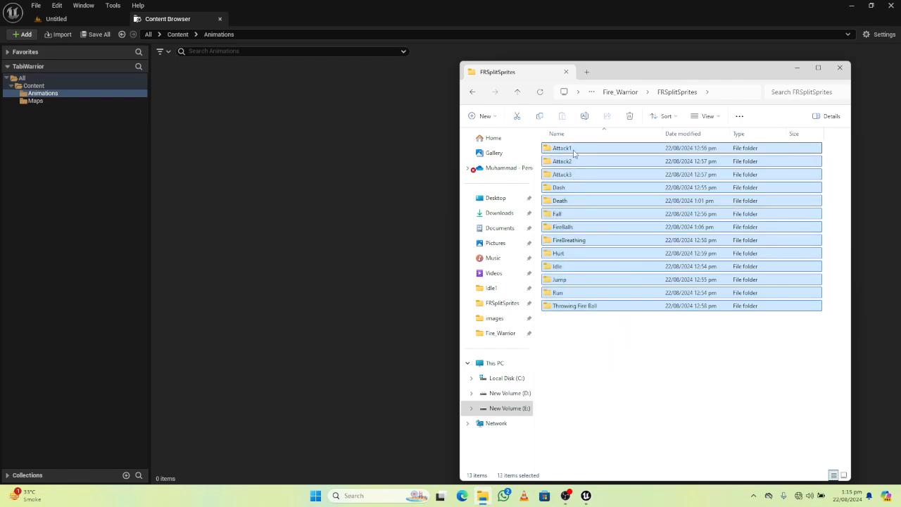
drag(574, 152, 284, 139)
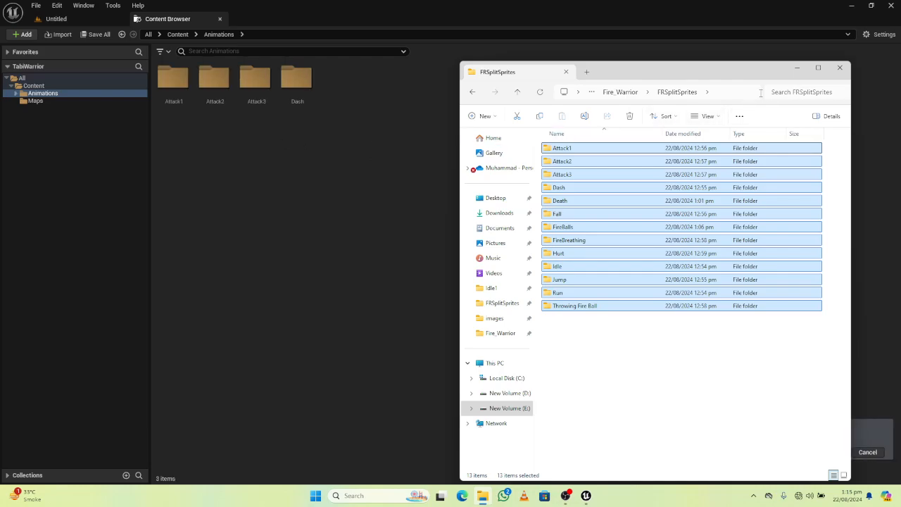
click(799, 69)
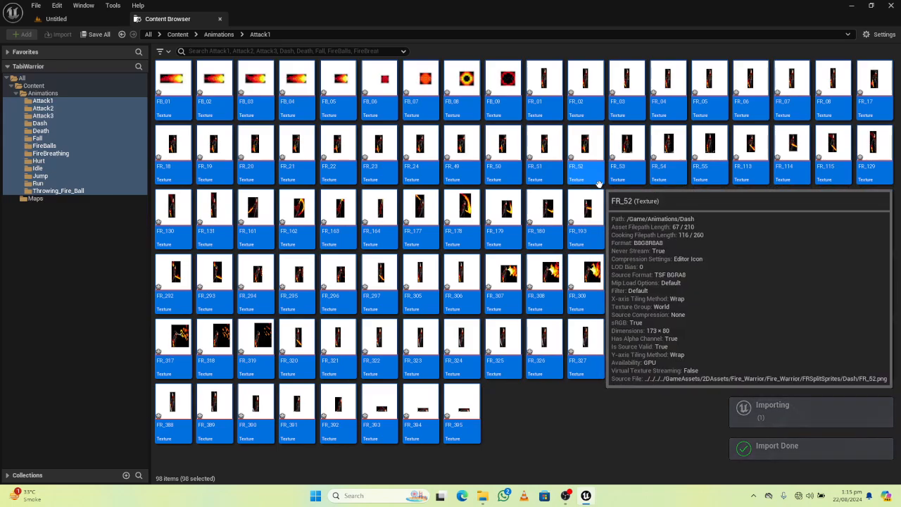
- Apply the Paper2D texture settings to all the imported textures
right_click(587, 150)
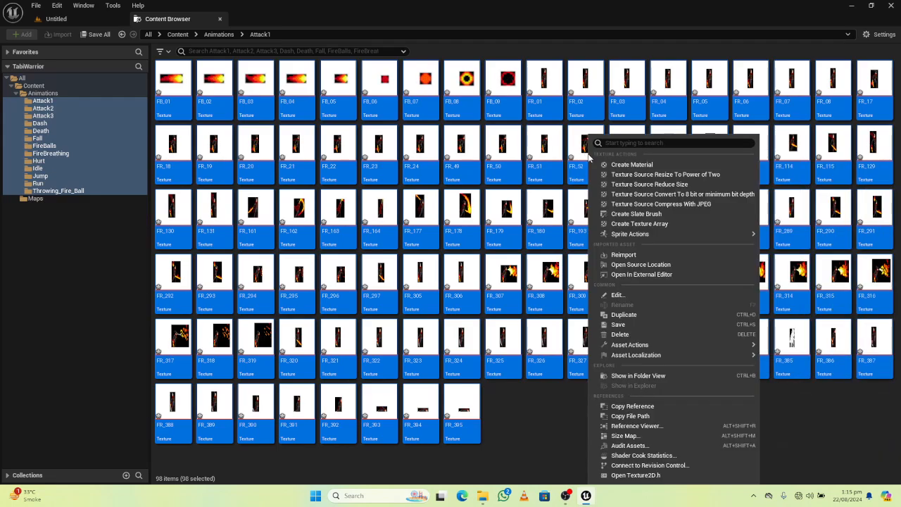
mouse_move(667, 236)
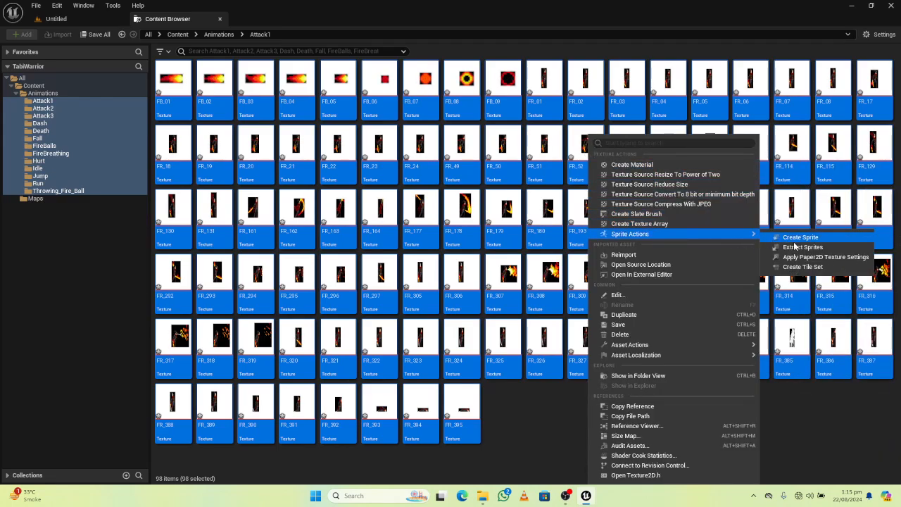
click(817, 257)
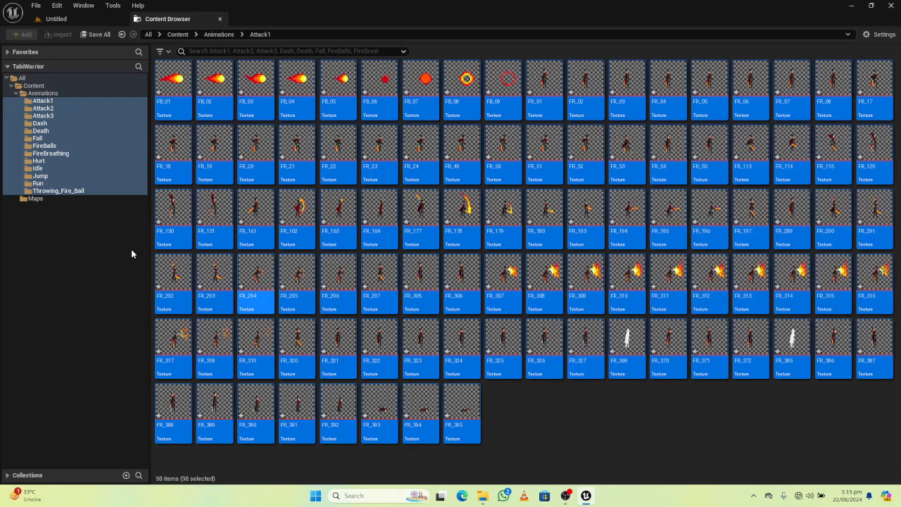
- Create sprites from the textures FR_01 through FR_08 in the Idle folder
click(41, 169)
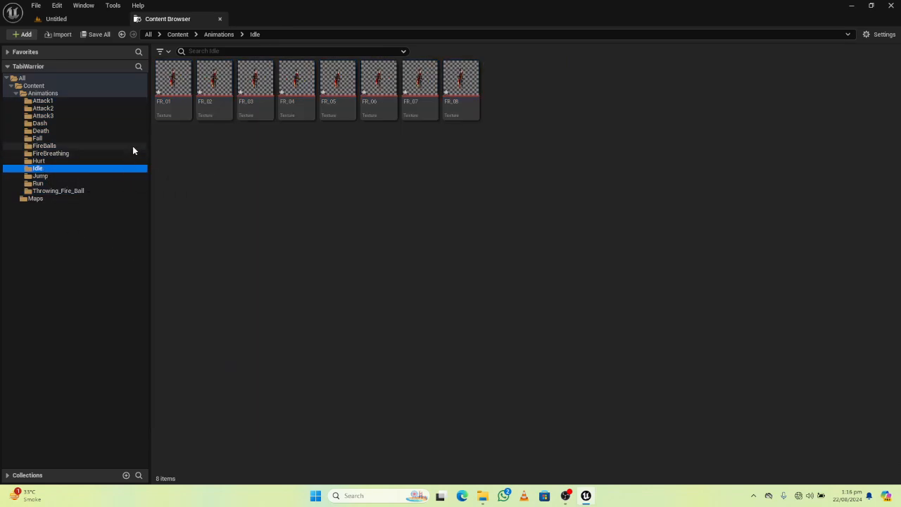
click(176, 99)
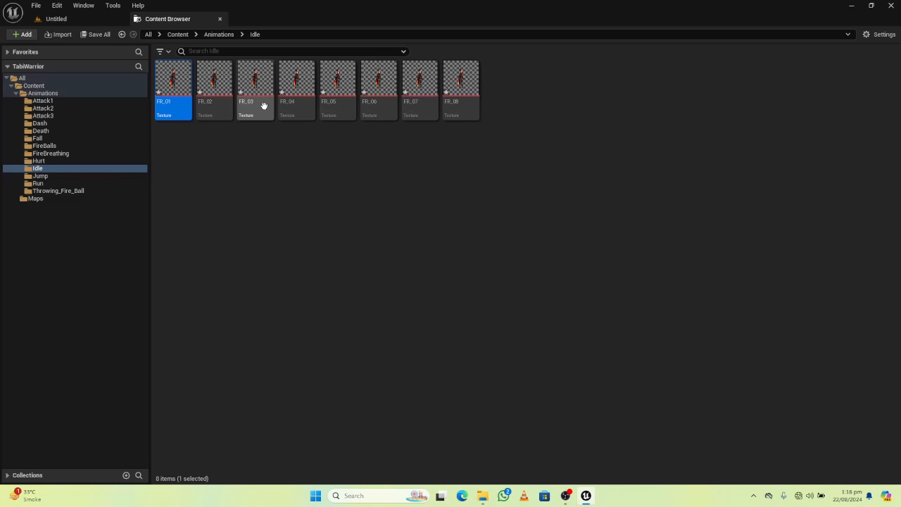
shift+click(450, 105)
right_click(465, 102)
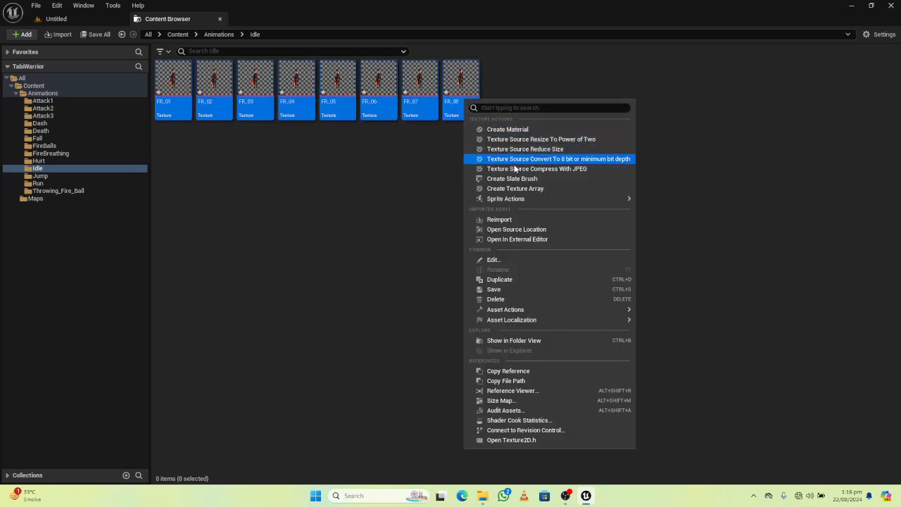
mouse_move(602, 200)
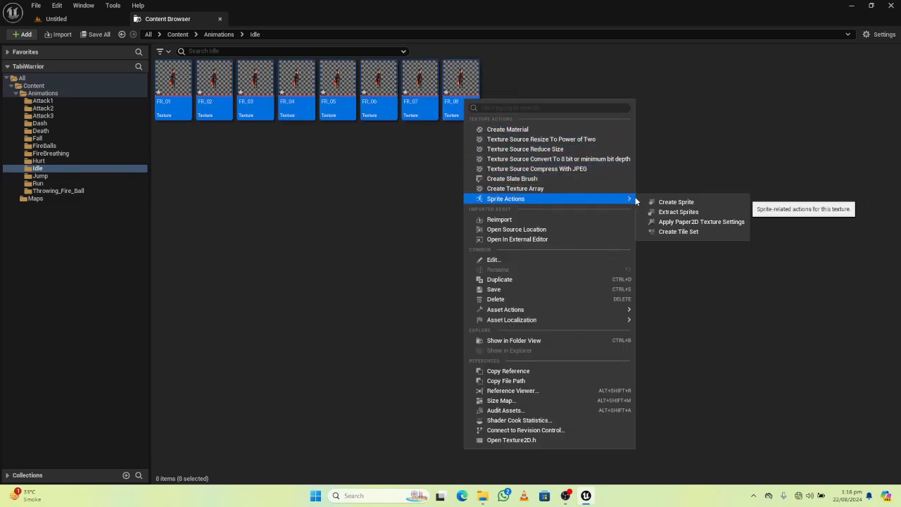
click(666, 203)
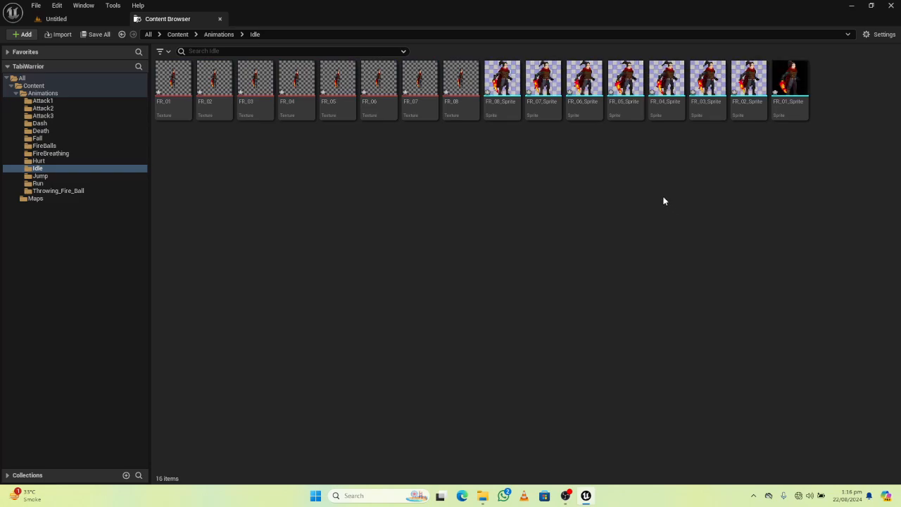
- Create a flipbook named Idle from the sprites FR_01_Sprite through FR_08_Sprite in the Idle folder
click(501, 81)
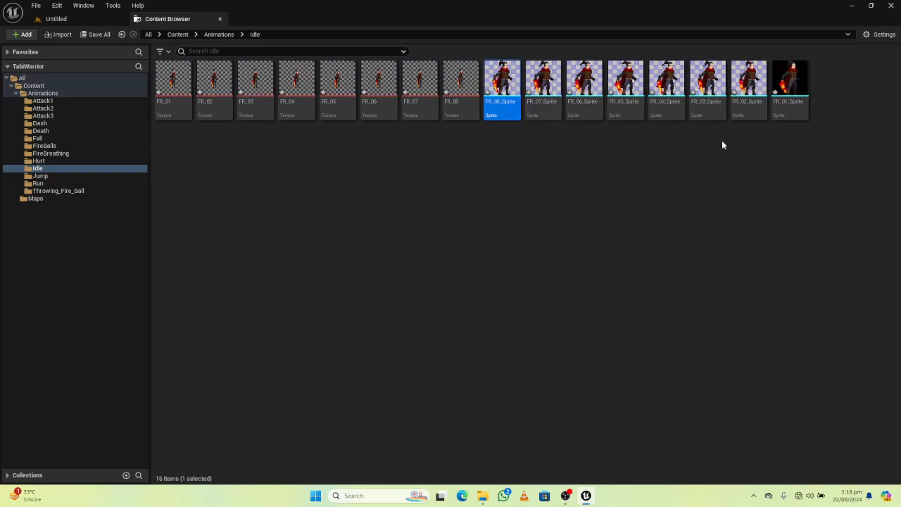
shift+click(792, 89)
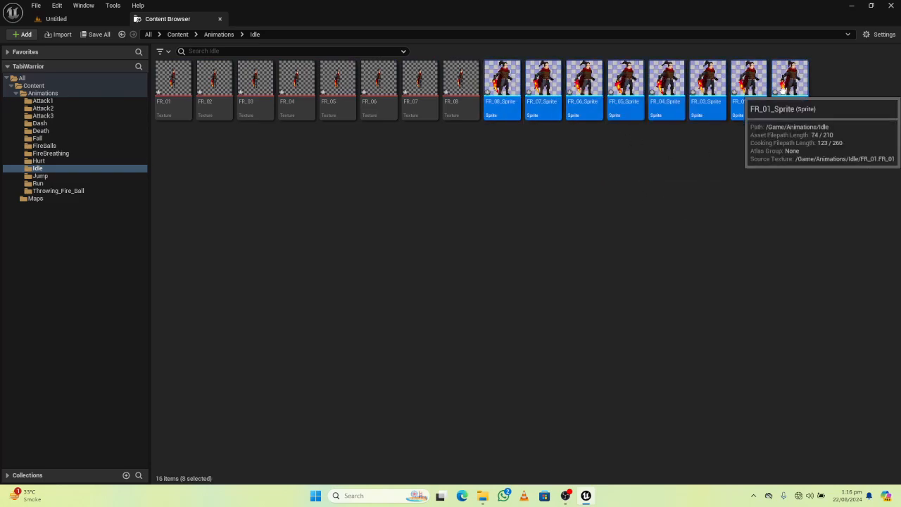
right_click(789, 88)
click(810, 117)
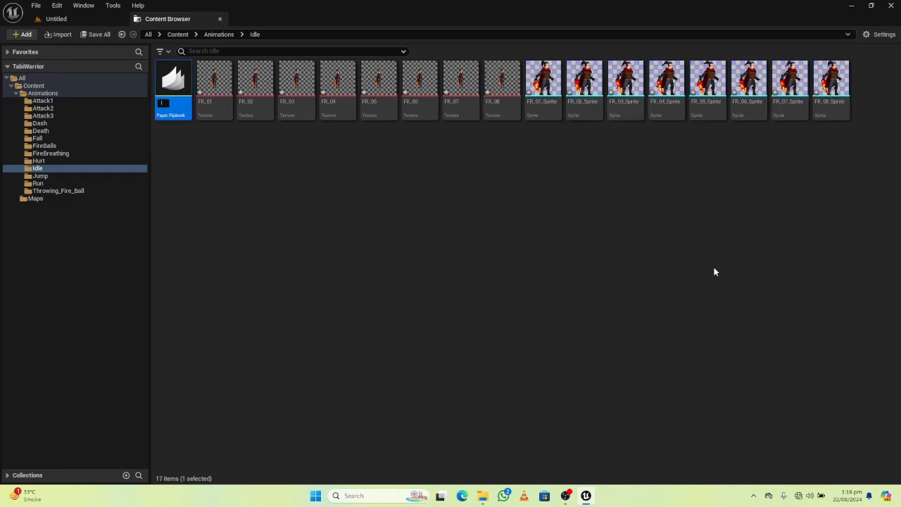
key(Return)
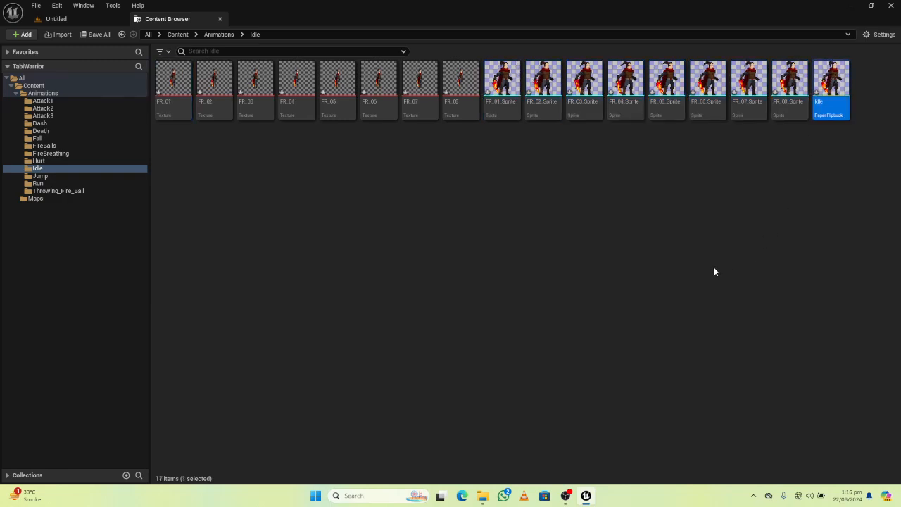
- Open the Idle flipbook, test its playback at 60 and 5 frames per second, and set the rate to 9
double_click(833, 79)
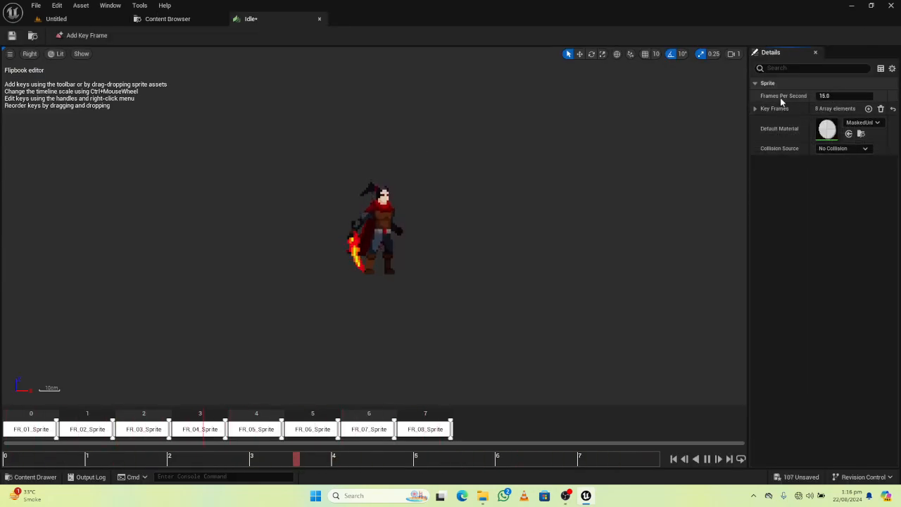
click(827, 95)
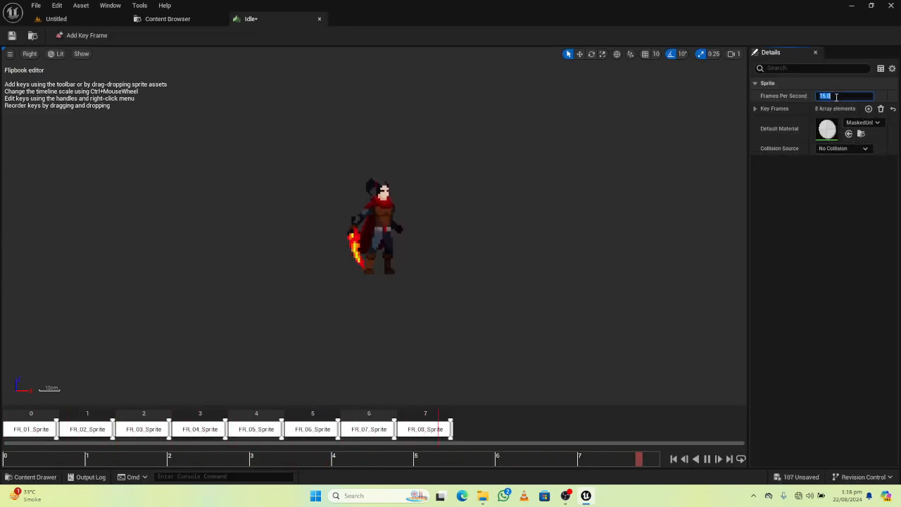
text(60)
key(Return)
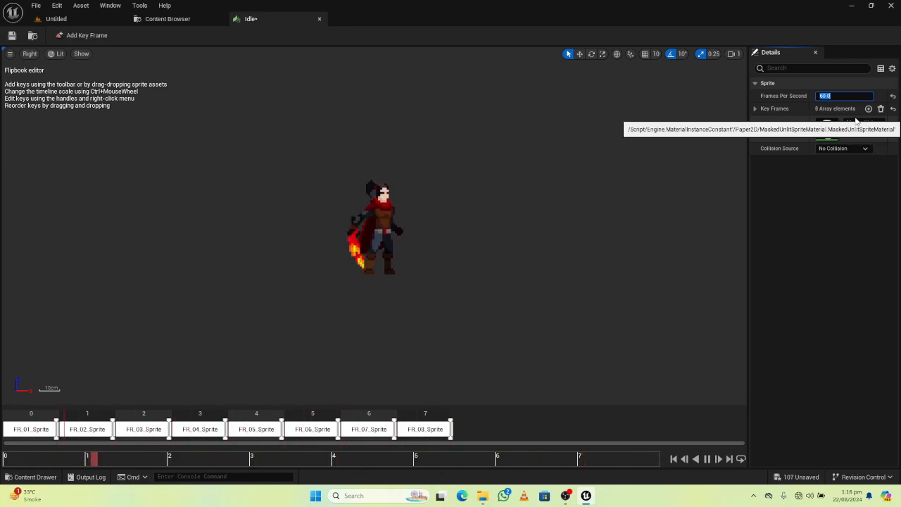
text(5)
key(Return)
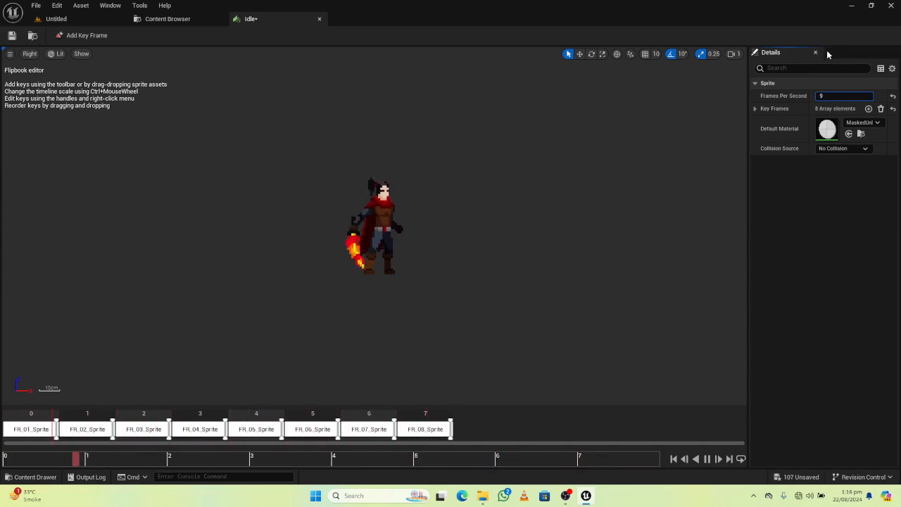
text(9)
key(Return)
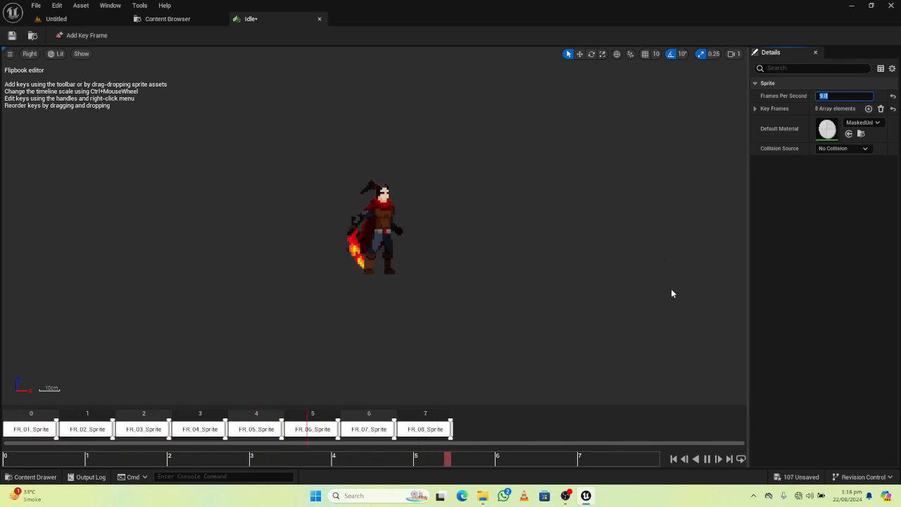
- Pause the Idle flipbook's playback, scrub through its frames and close the flipbook
click(707, 458)
drag(167, 459, 567, 462)
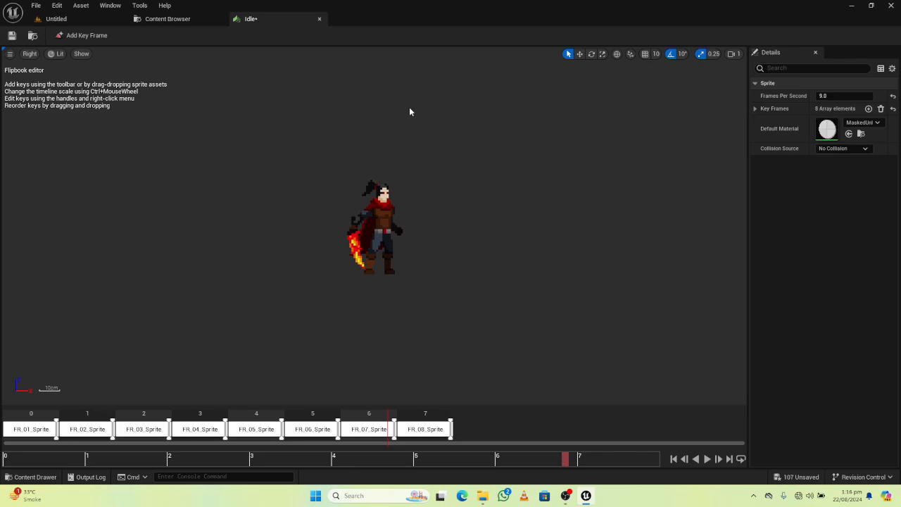
click(319, 19)
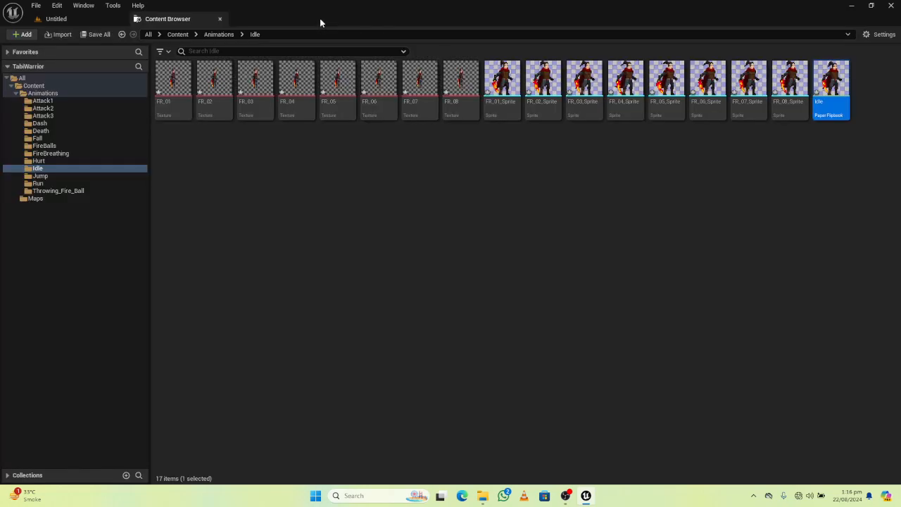
click(425, 178)
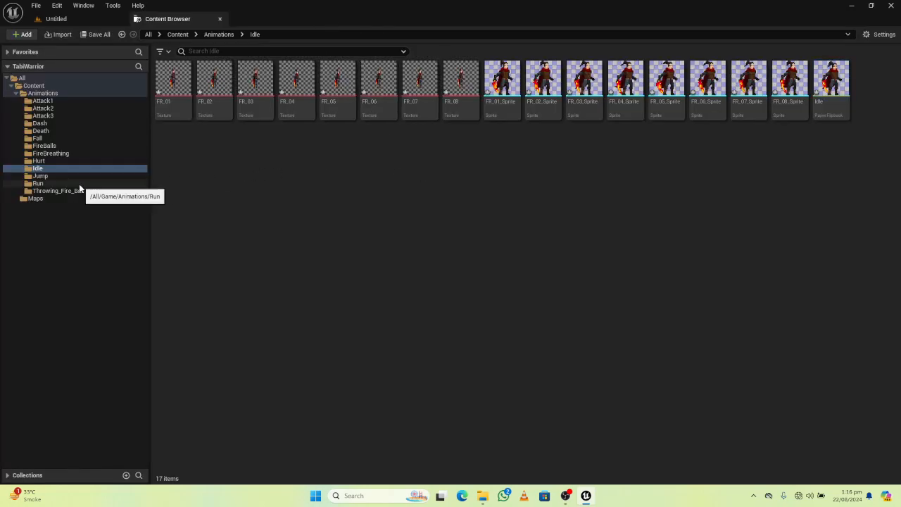
- Create sprites from the textures FR_161 through FR_164 in the Attack1 folder
click(54, 100)
click(173, 99)
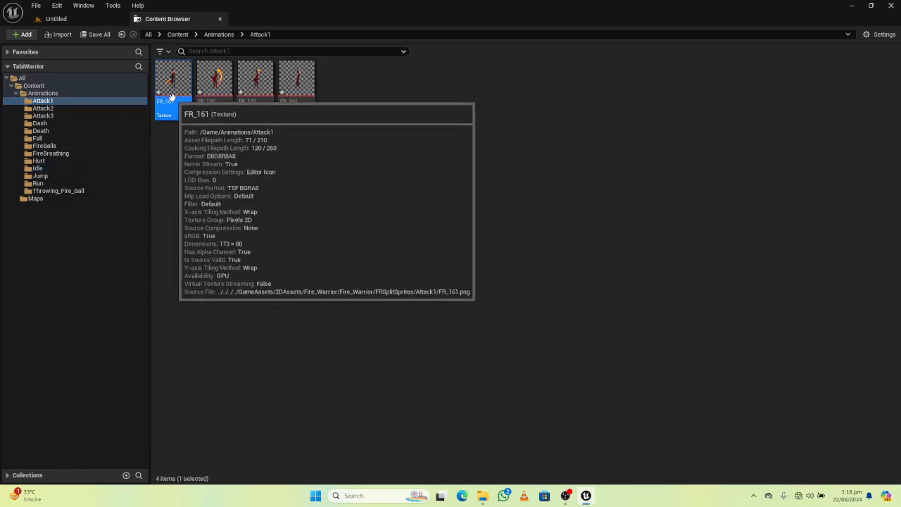
shift+click(305, 91)
right_click(312, 90)
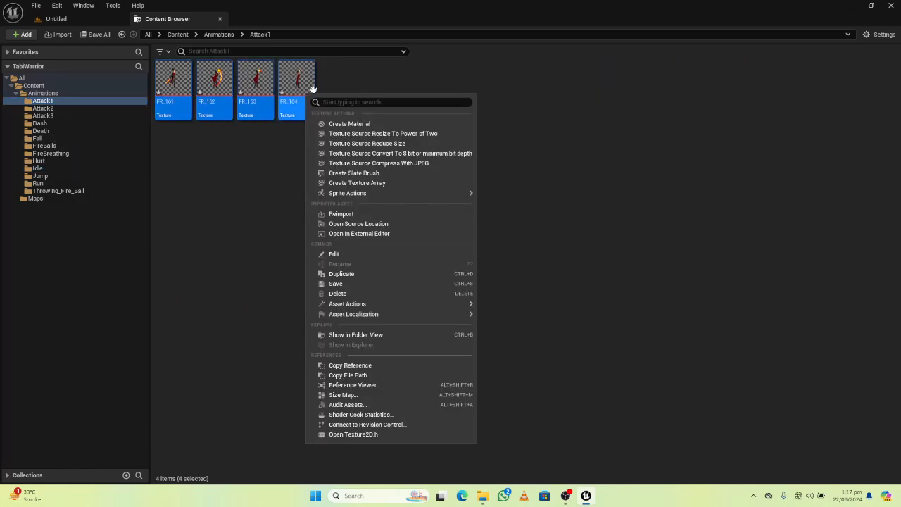
mouse_move(386, 195)
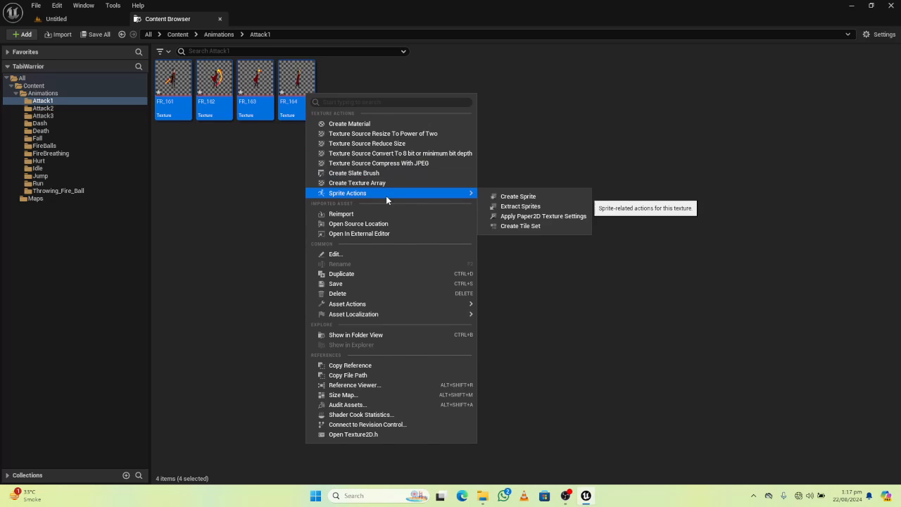
click(502, 200)
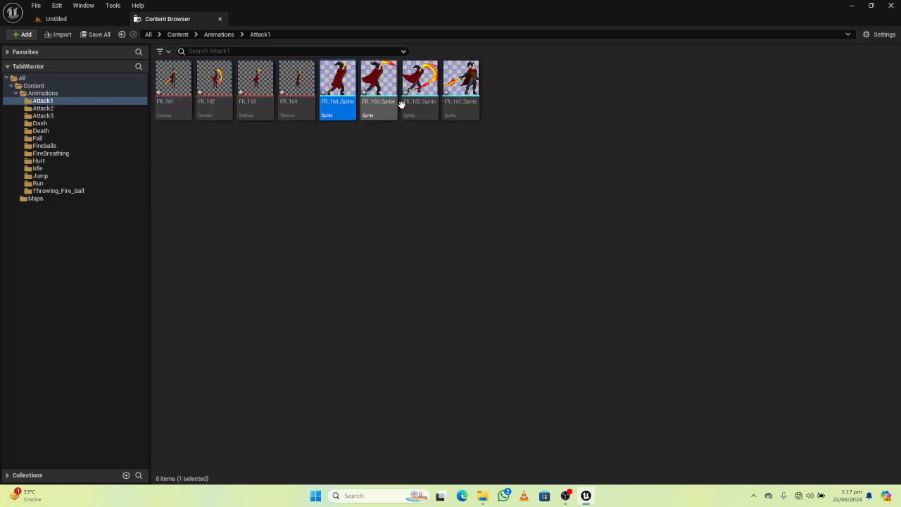
- Create a flipbook named Attack1 from the four Attack1 sprites and set it to 9 frames per second
shift+click(458, 94)
right_click(461, 96)
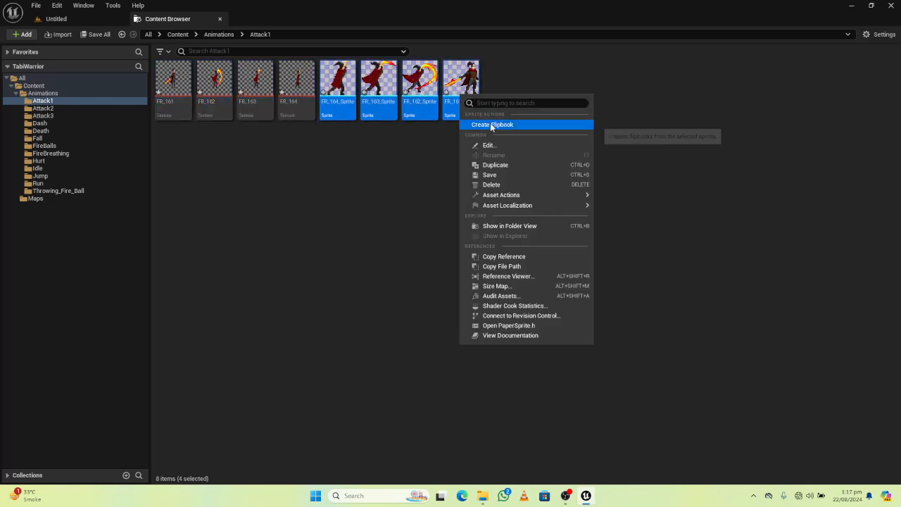
click(490, 122)
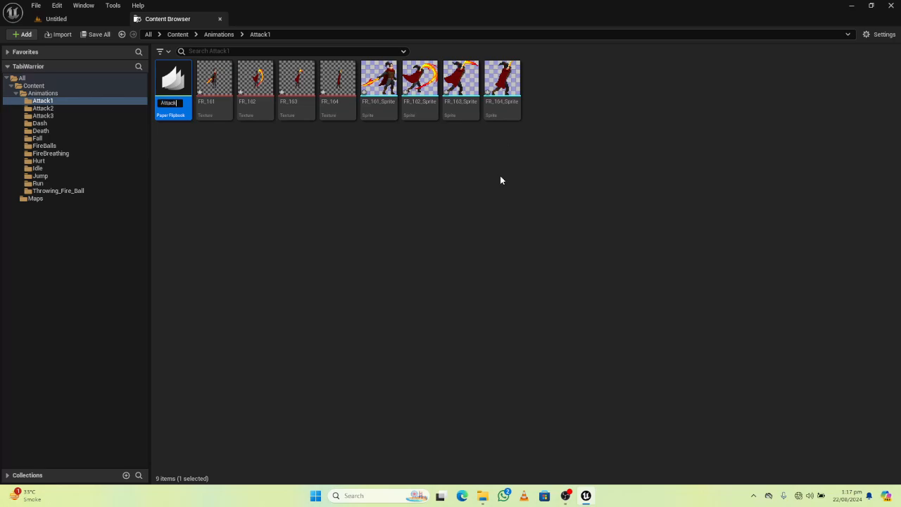
key(Return)
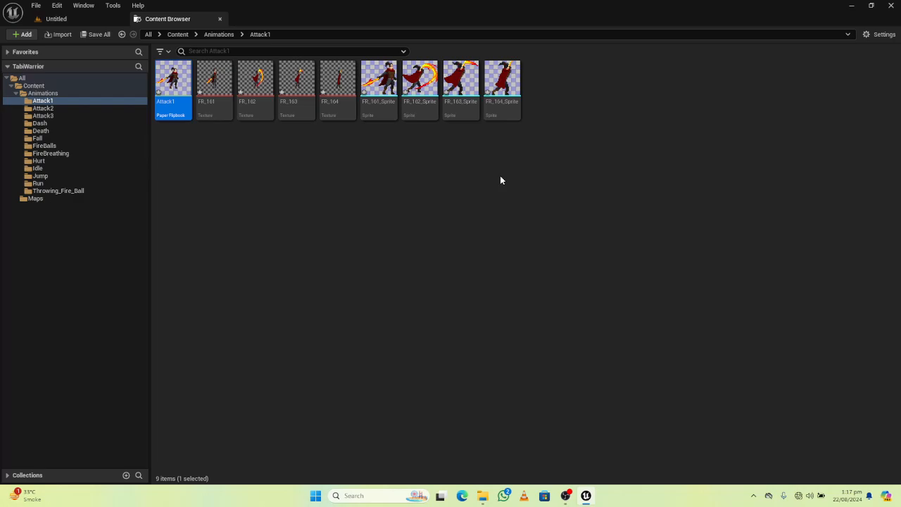
double_click(174, 86)
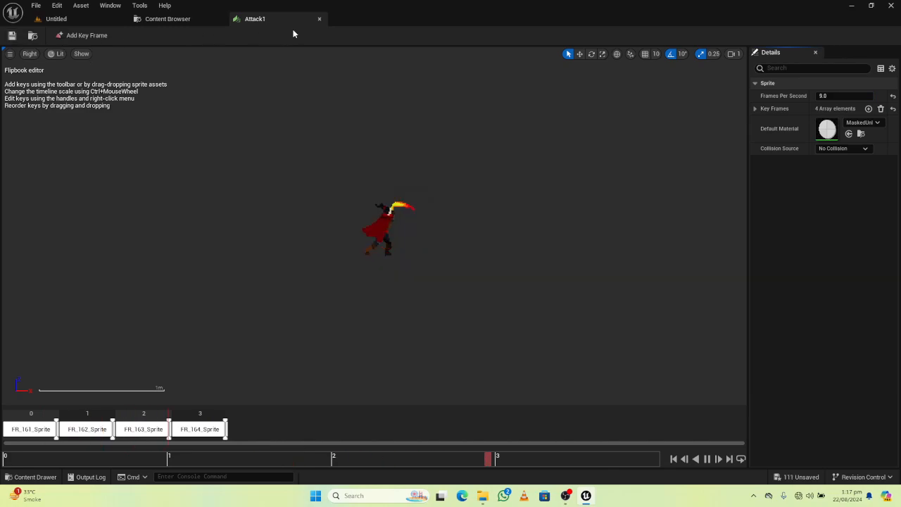
click(319, 20)
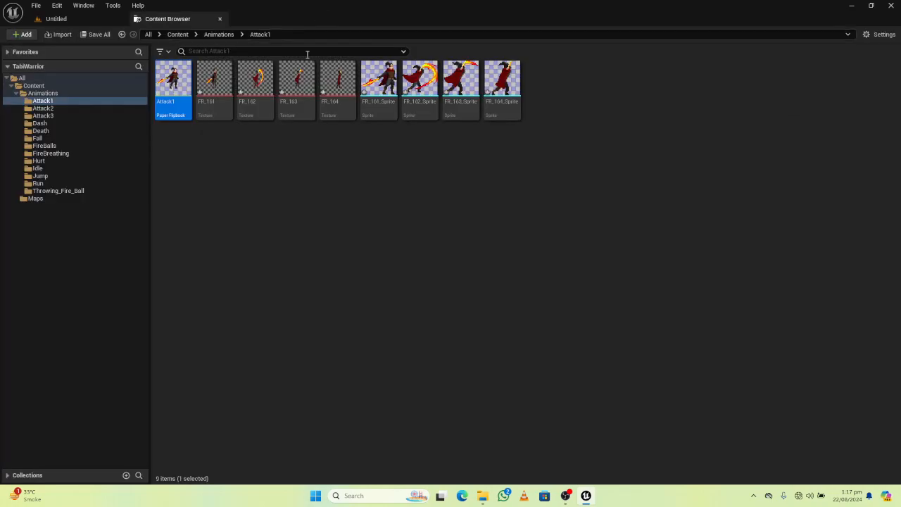
- Create sprites from the textures FR_177 through FR_180 in the Attack2 folder
click(50, 108)
click(172, 99)
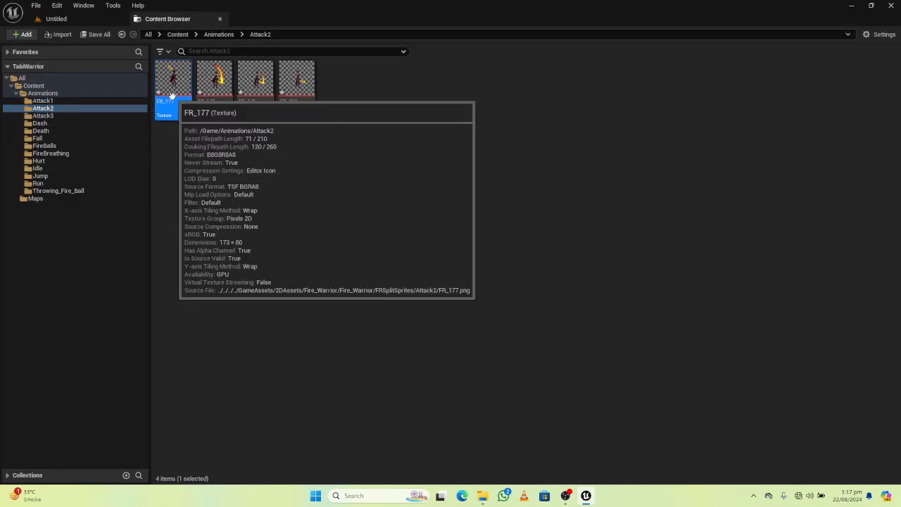
shift+click(304, 94)
right_click(304, 94)
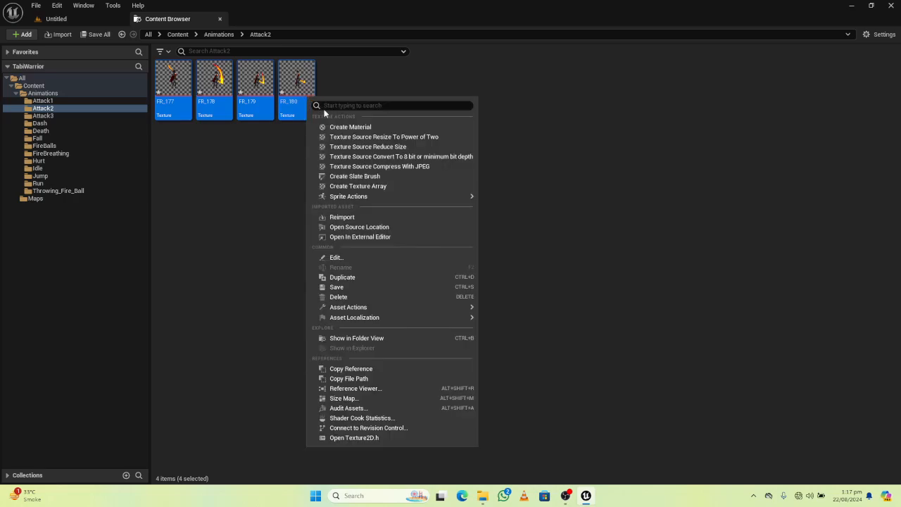
mouse_move(439, 202)
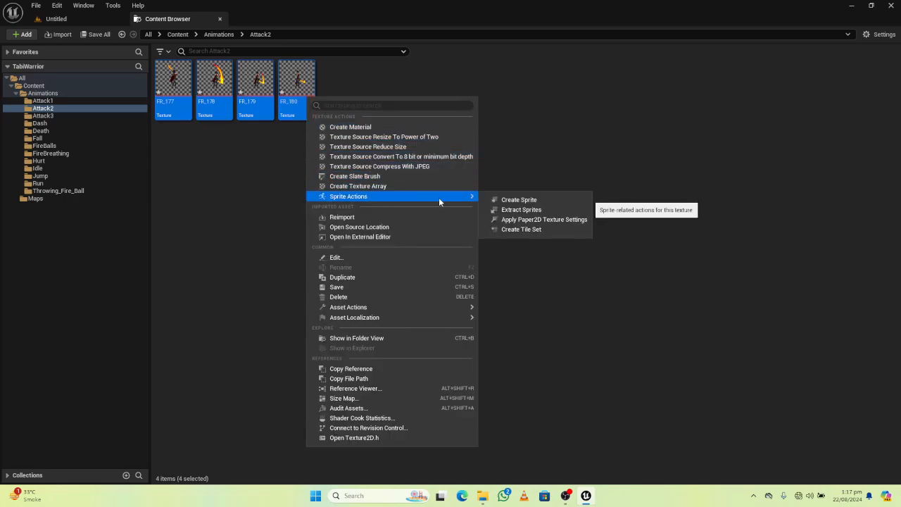
click(514, 200)
- Create a flipbook named Attack2 from the sprites FR_177_Sprite through FR_180_Sprite
click(348, 101)
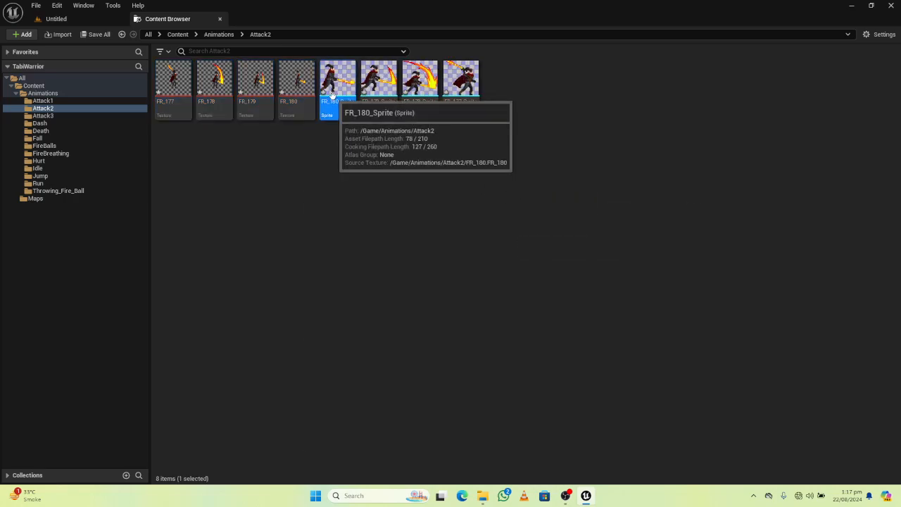
shift+click(462, 97)
right_click(464, 101)
click(485, 124)
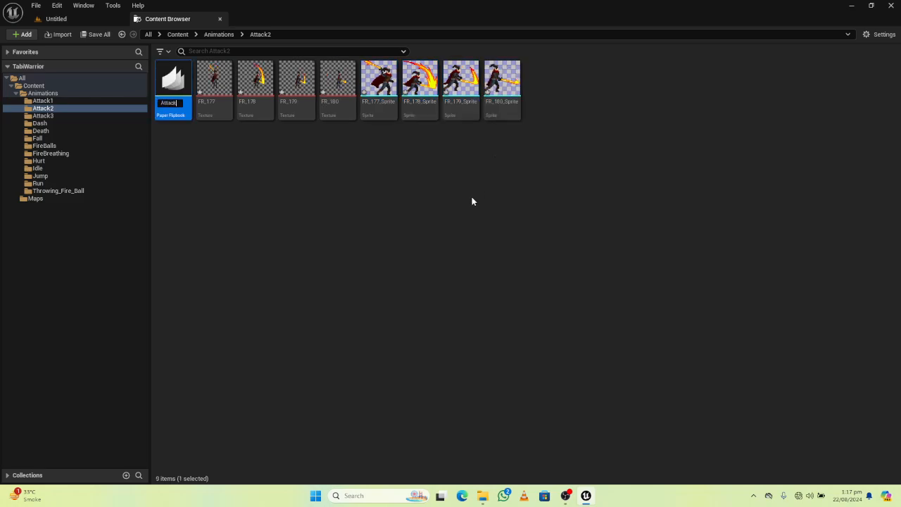
text(Attack2)
key(Return)
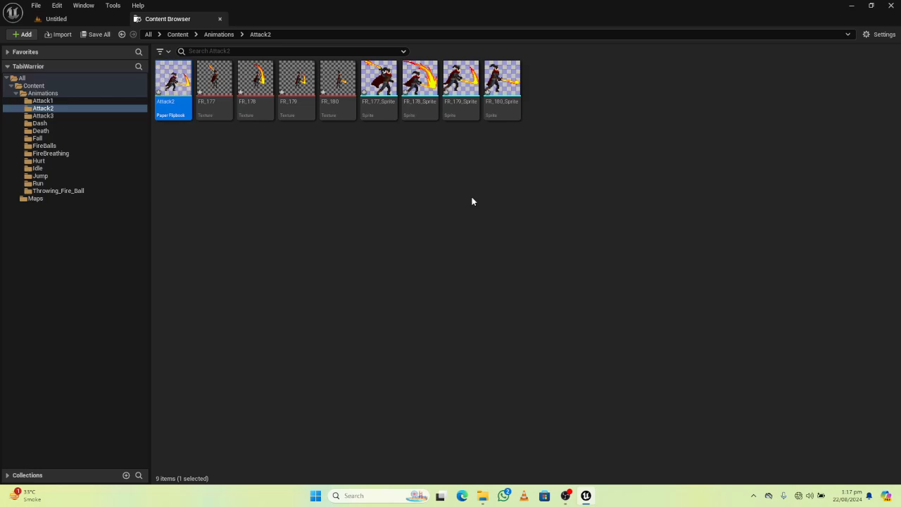
- Set the Attack2 flipbook to 9 frames per second with its editor docked in the main window, and save and close it
double_click(175, 92)
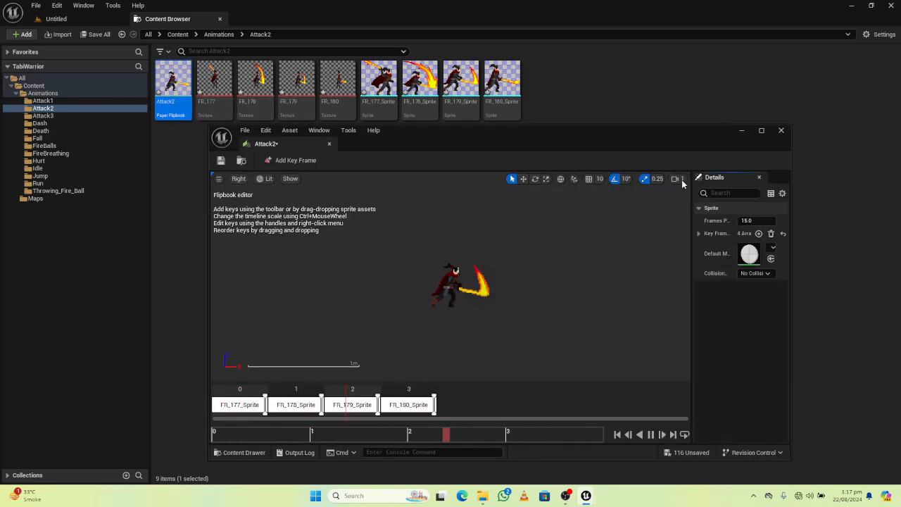
drag(294, 146, 280, 26)
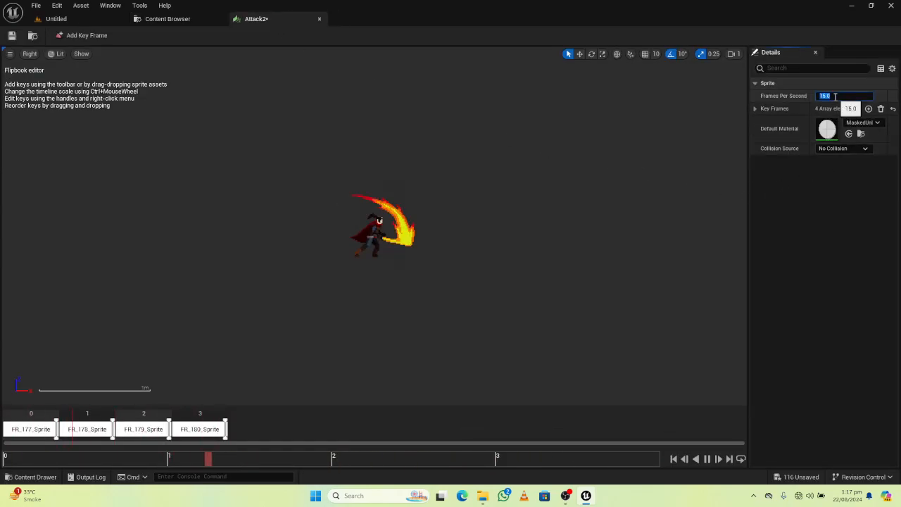
text(9)
key(Return)
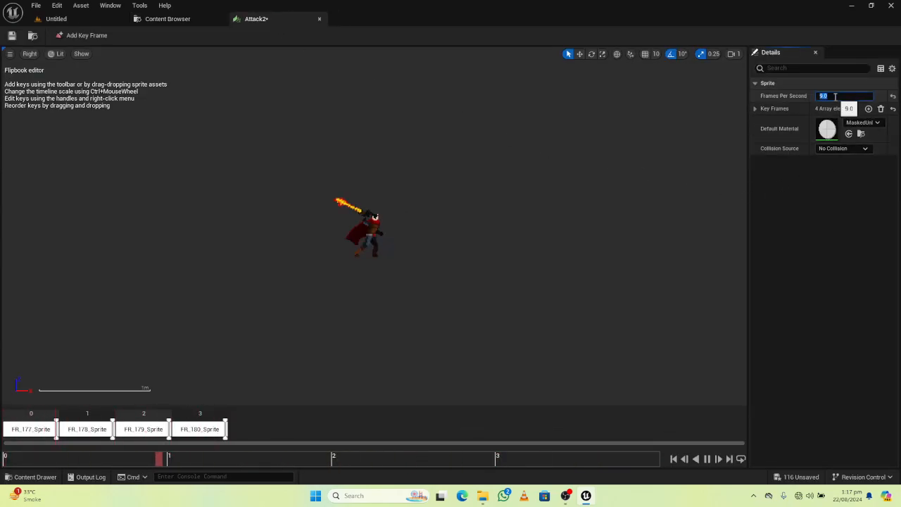
click(11, 37)
click(319, 19)
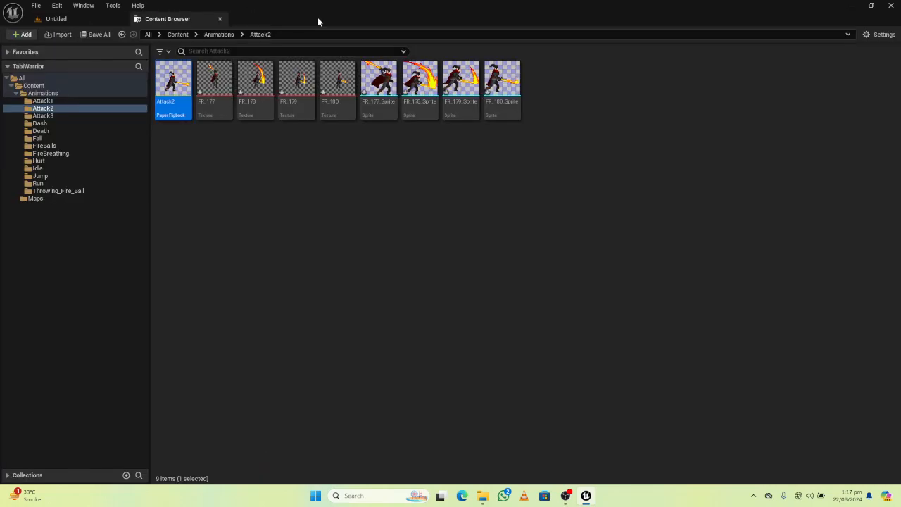
- Create sprites from the textures FR_193 through FR_197 in the Attack3 folder
click(43, 115)
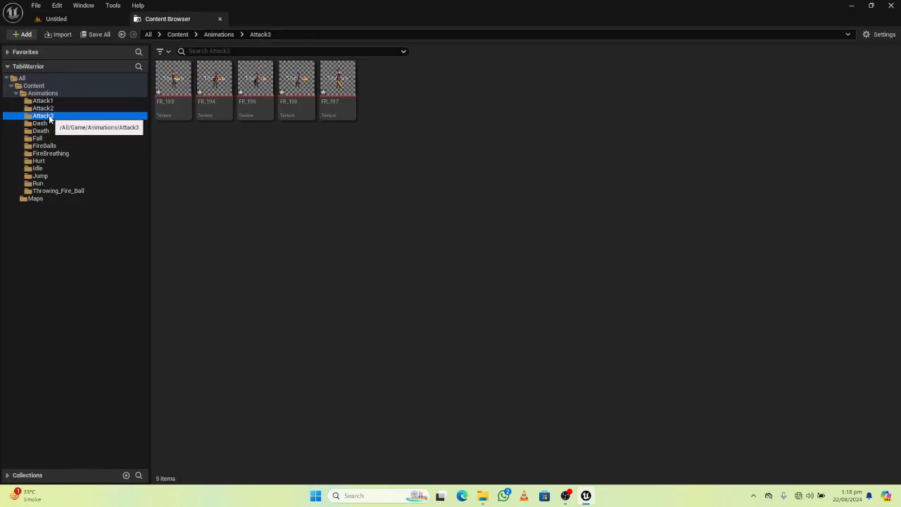
click(160, 91)
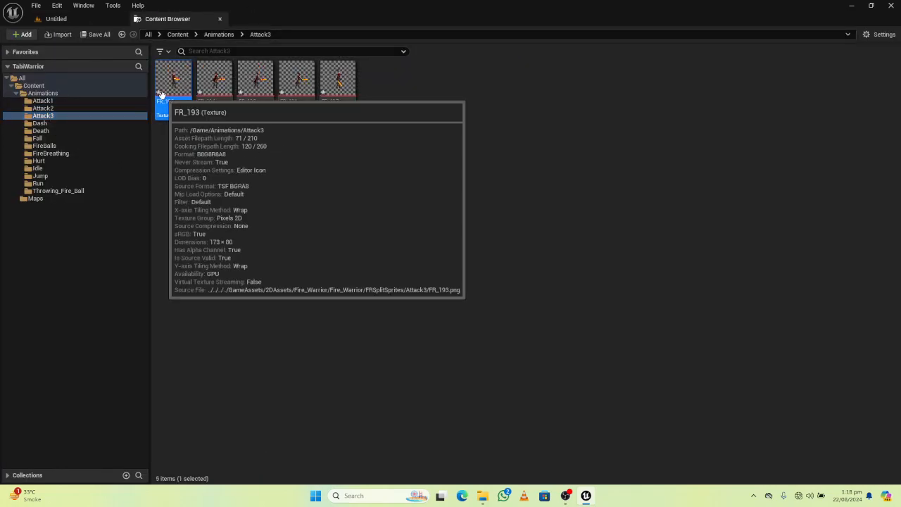
shift+click(337, 99)
right_click(340, 88)
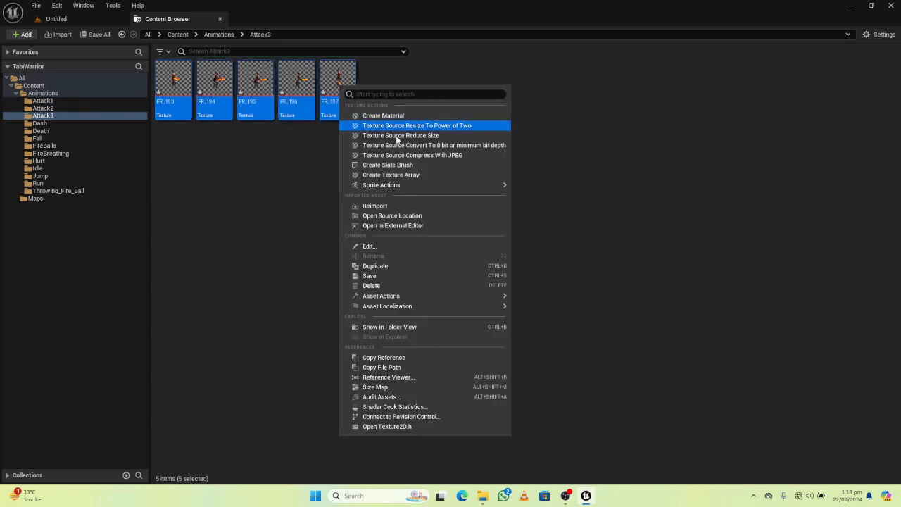
mouse_move(450, 186)
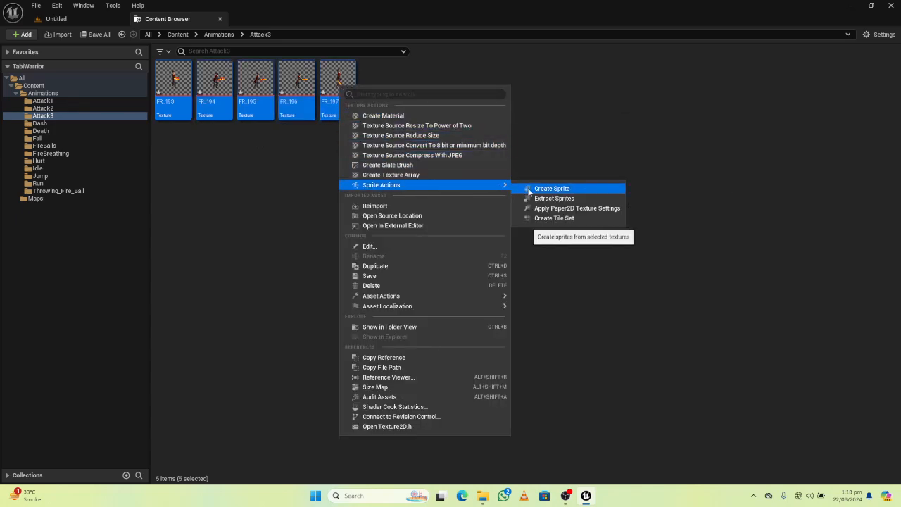
click(552, 189)
- Create a flipbook named Attack3 from the sprites FR_193_Sprite through FR_197_Sprite
click(372, 107)
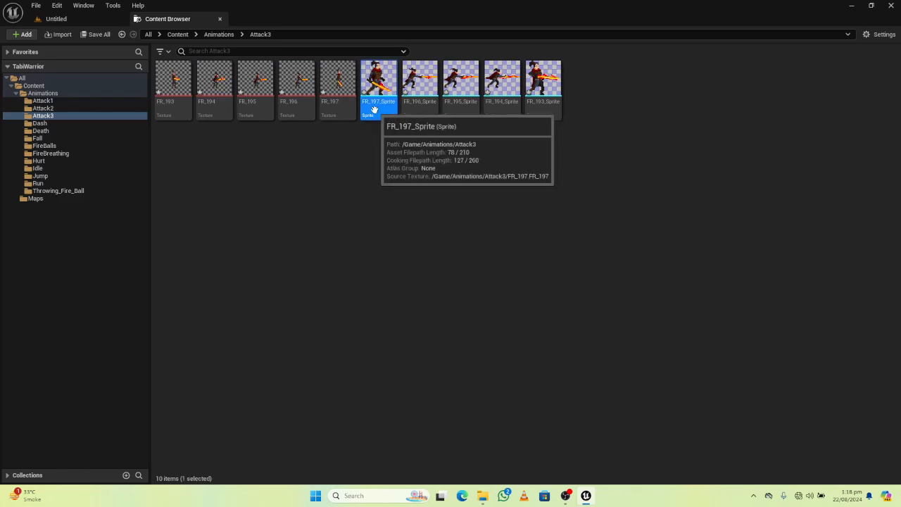
shift+click(540, 99)
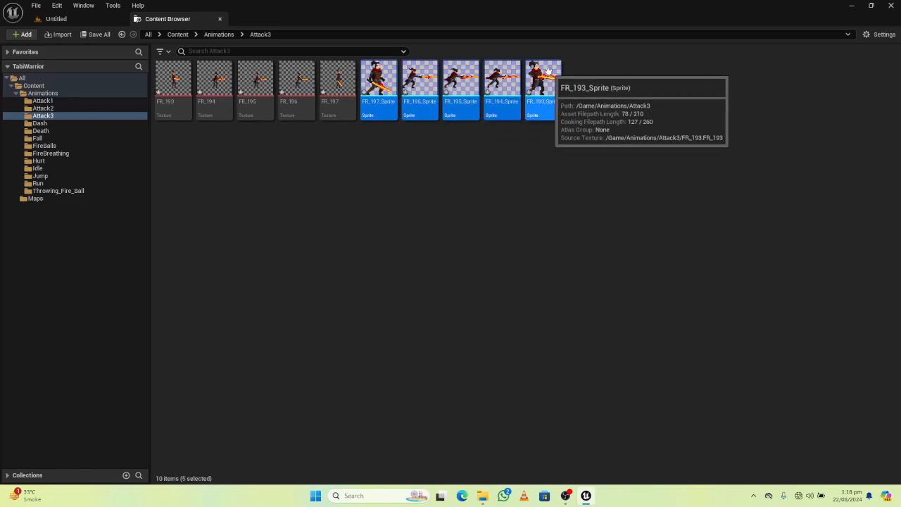
right_click(549, 73)
click(582, 103)
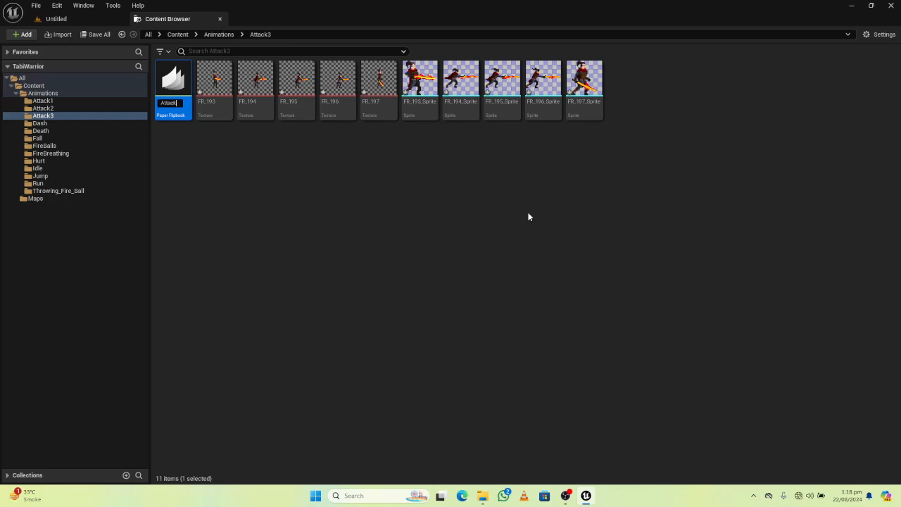
text(Attack3)
key(Return)
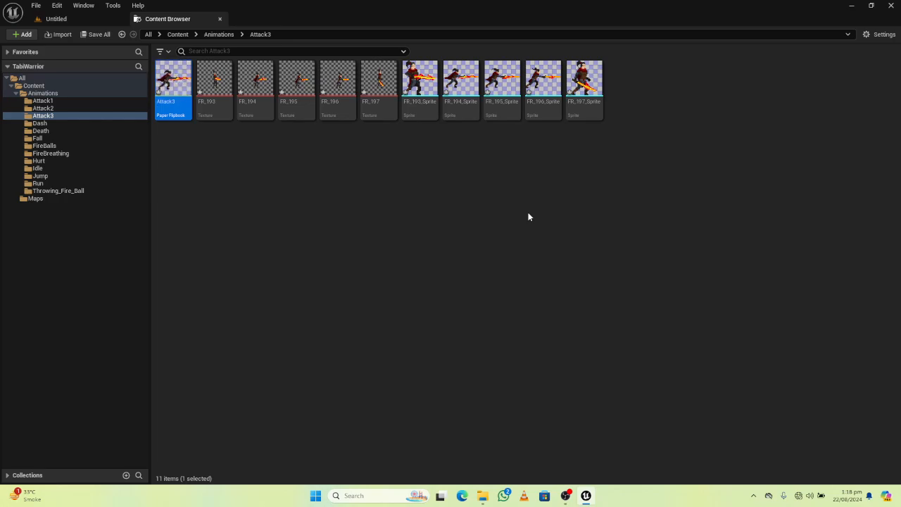
- Set the Attack3 flipbook to 9 frames per second with its editor docked in the main window, and close it
double_click(173, 88)
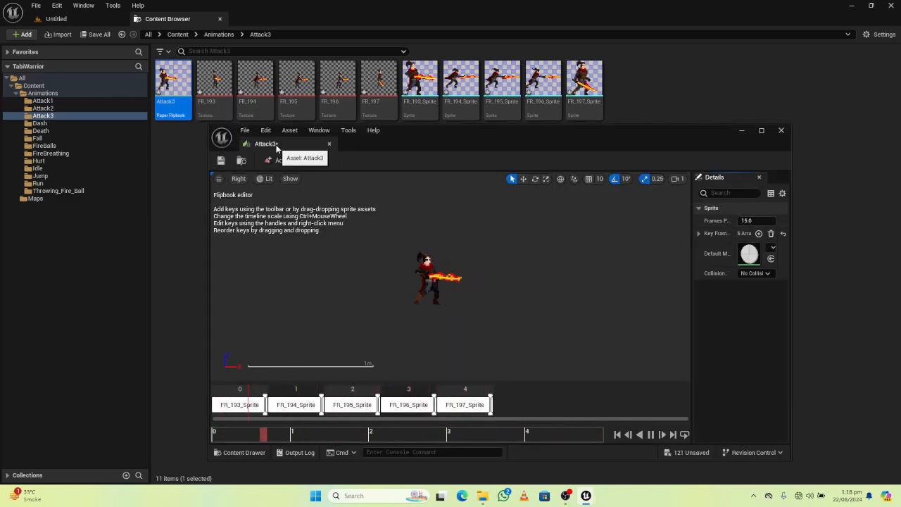
drag(270, 144, 288, 21)
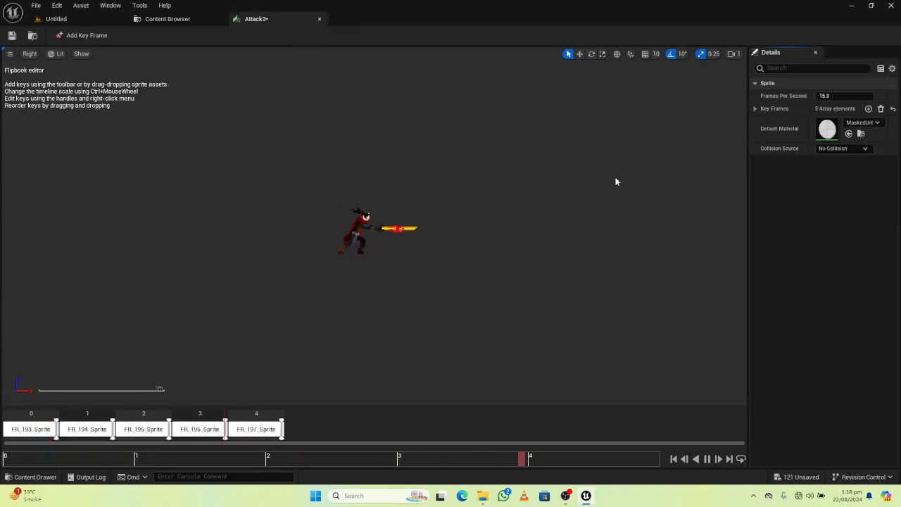
click(827, 98)
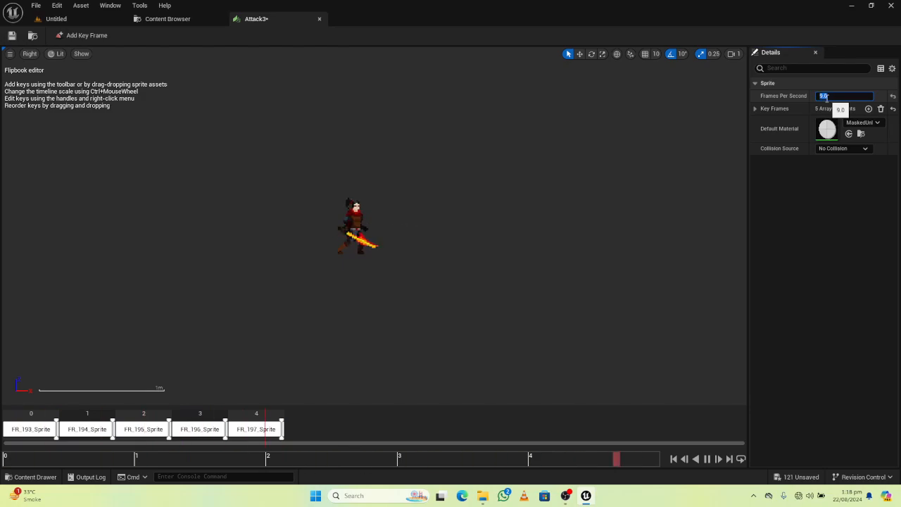
click(319, 19)
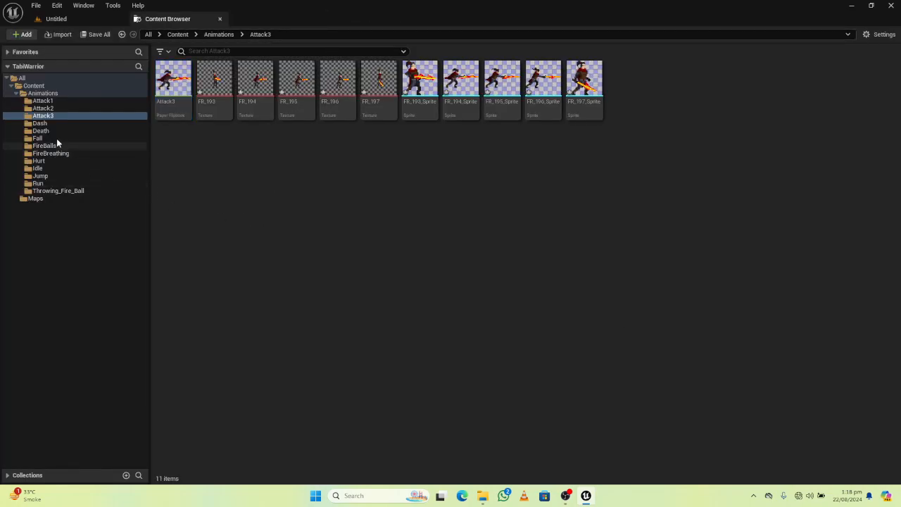
- Create sprites from the textures FR_49 through FR_55 in the Dash folder
click(39, 124)
click(173, 84)
shift+click(423, 94)
right_click(423, 94)
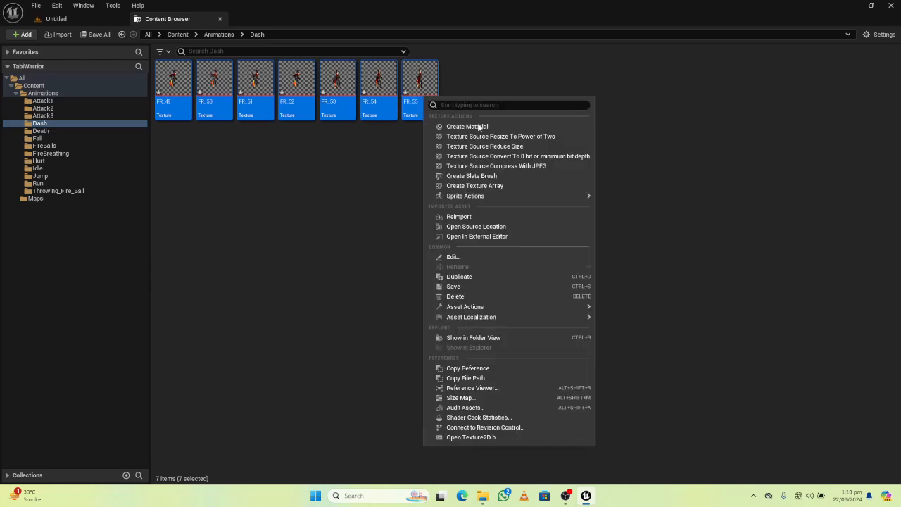
mouse_move(502, 197)
click(633, 200)
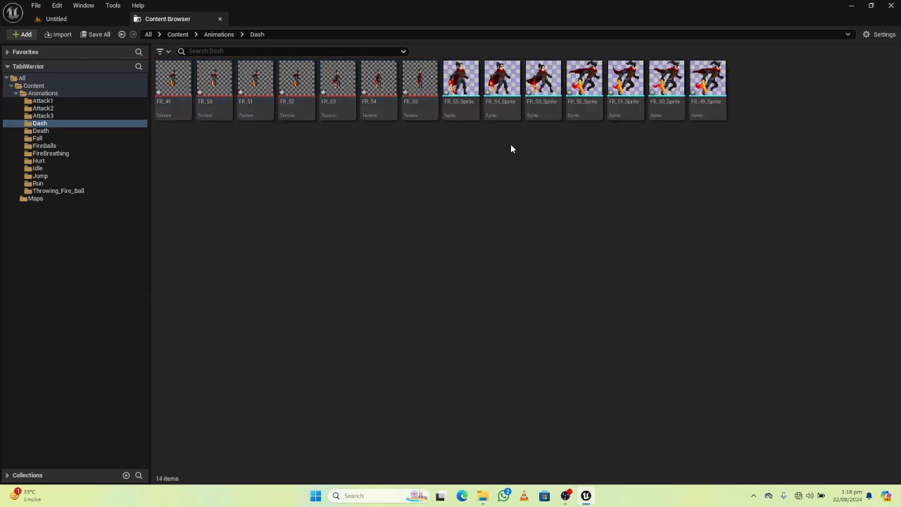
- Create a flipbook named Dash from the sprites FR_49_Sprite through FR_55_Sprite
click(461, 88)
shift+click(708, 90)
right_click(710, 93)
click(739, 121)
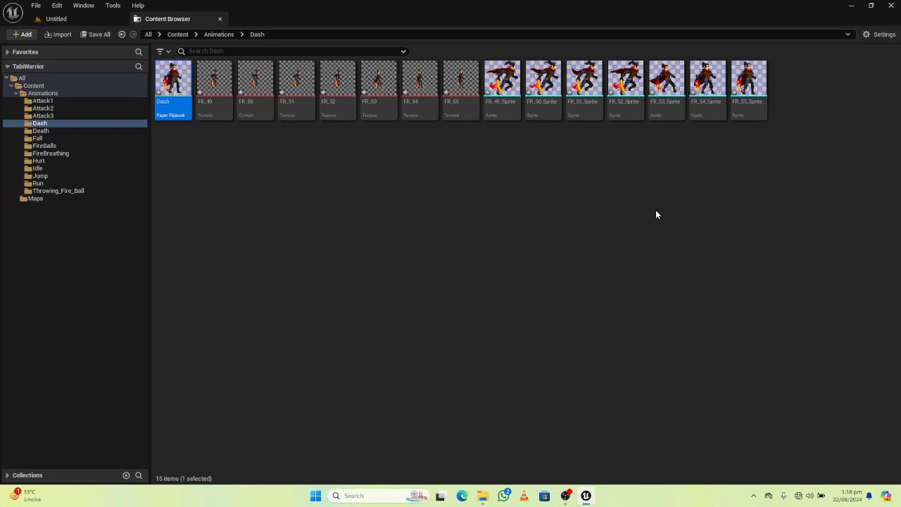
- Set the Dash flipbook to 9 frames per second with its editor docked in the main window, and close it
double_click(173, 83)
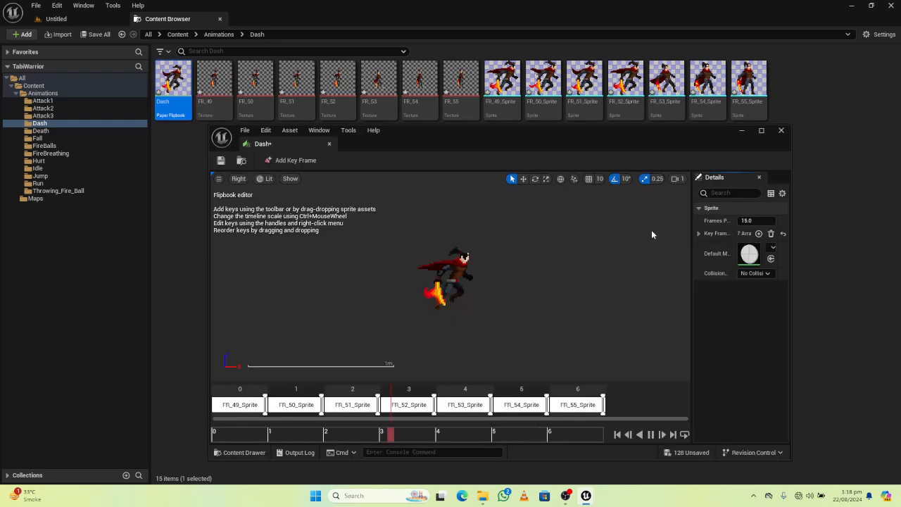
drag(243, 146, 270, 30)
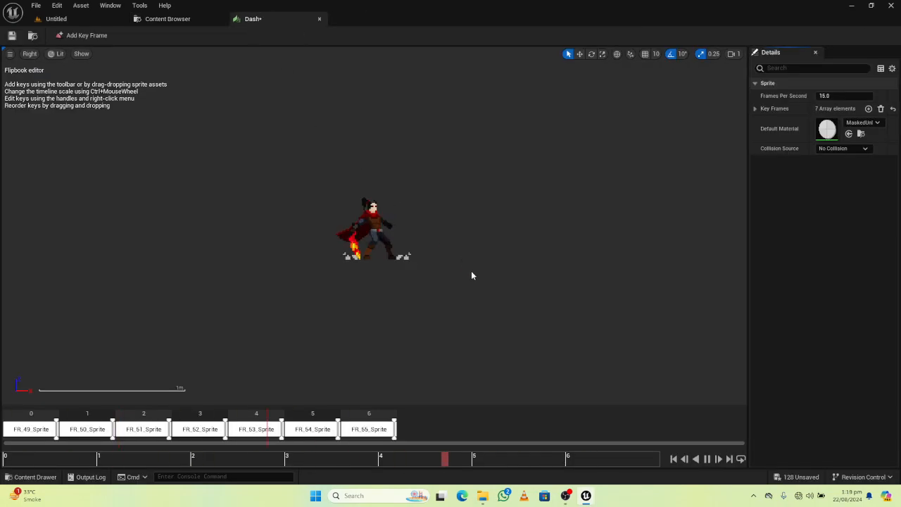
click(833, 96)
text(9)
key(Return)
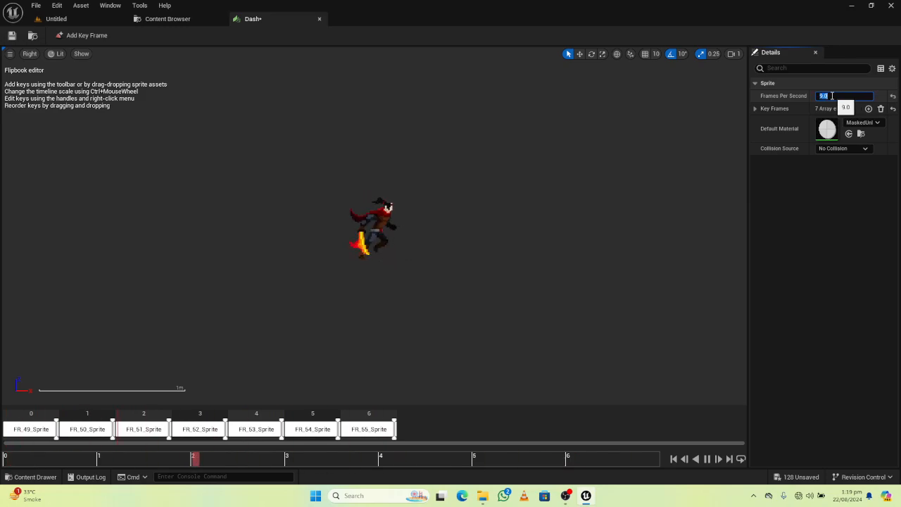
click(319, 19)
- Create sprites from the textures FR_385 through FR_395 in the Death folder
click(136, 130)
click(172, 80)
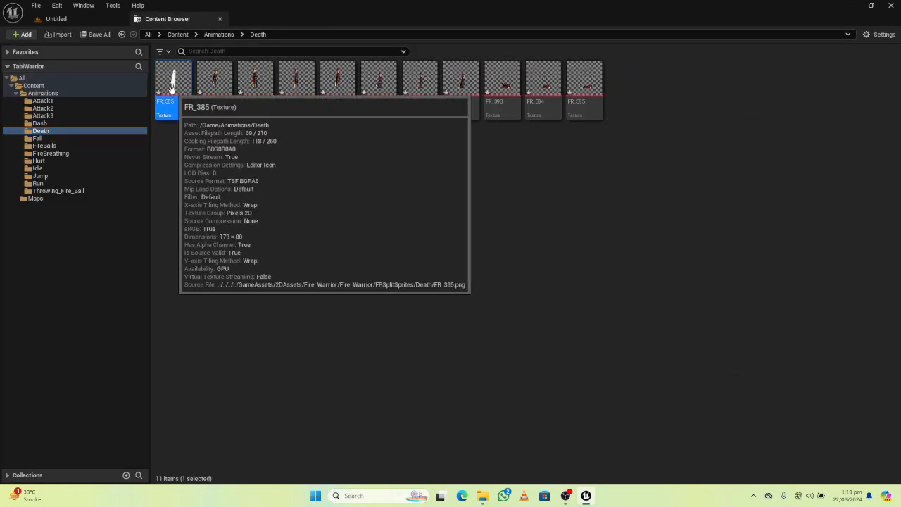
shift+click(581, 86)
right_click(585, 90)
mouse_move(623, 186)
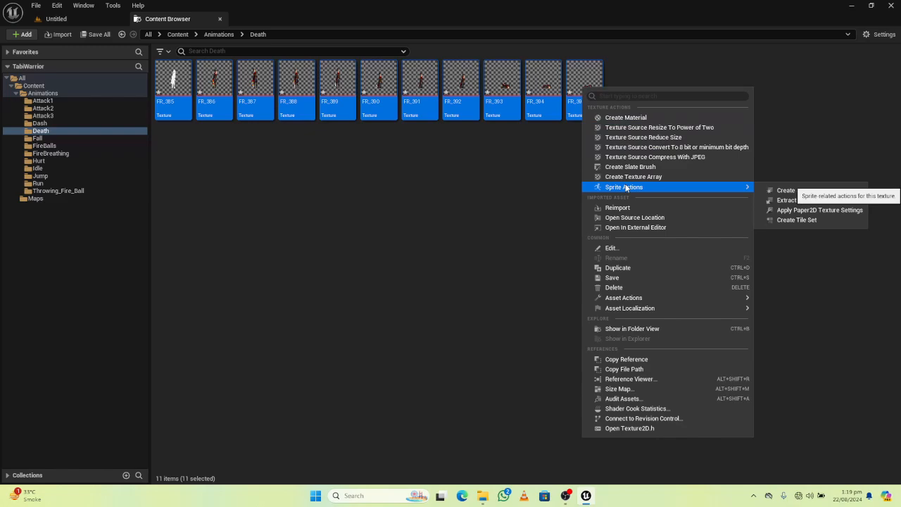
click(785, 190)
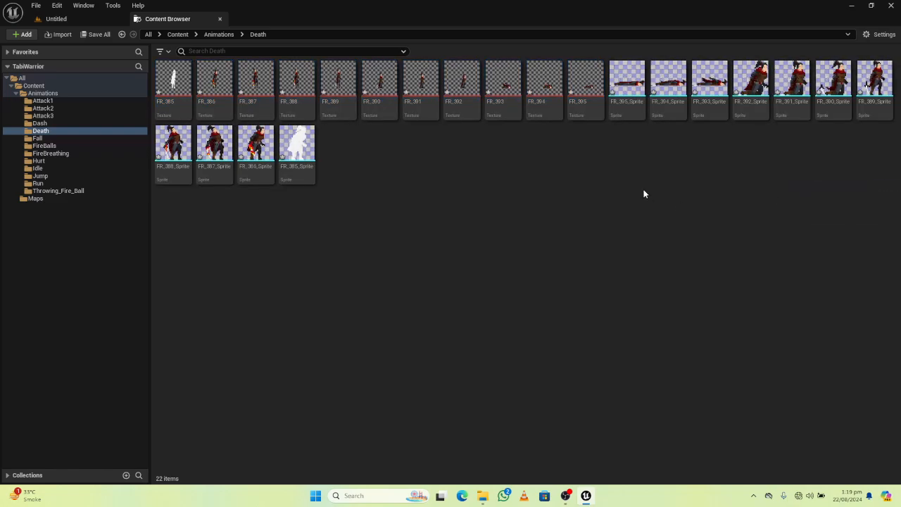
- Create a flipbook named Death from the sprites FR_385_Sprite through FR_395_Sprite
click(611, 107)
shift+click(307, 156)
right_click(307, 157)
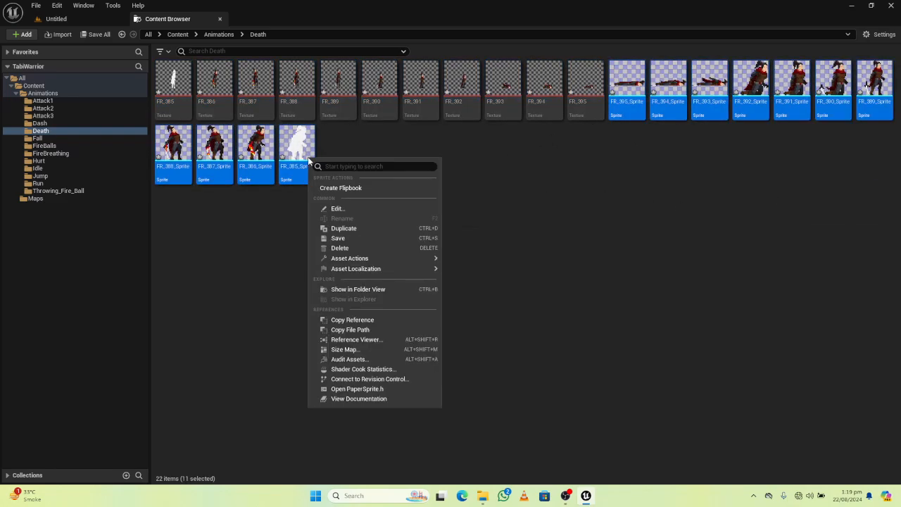
click(342, 187)
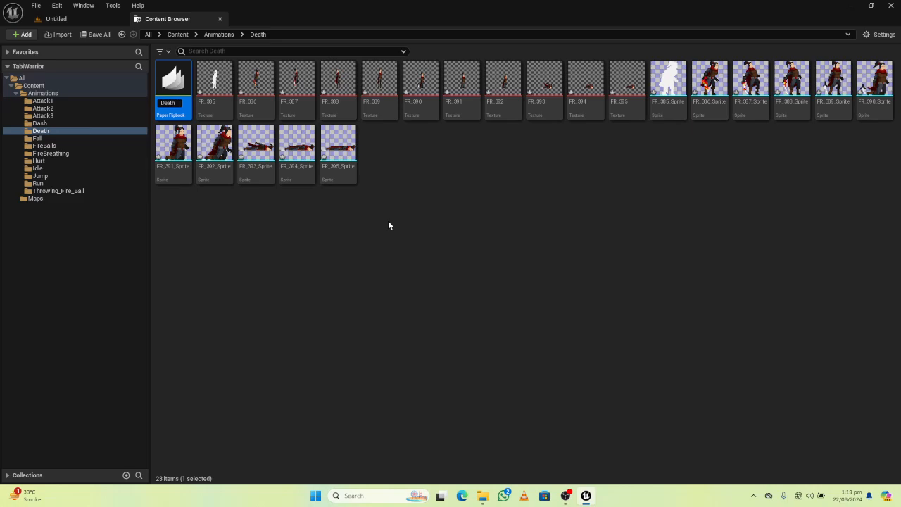
key(Return)
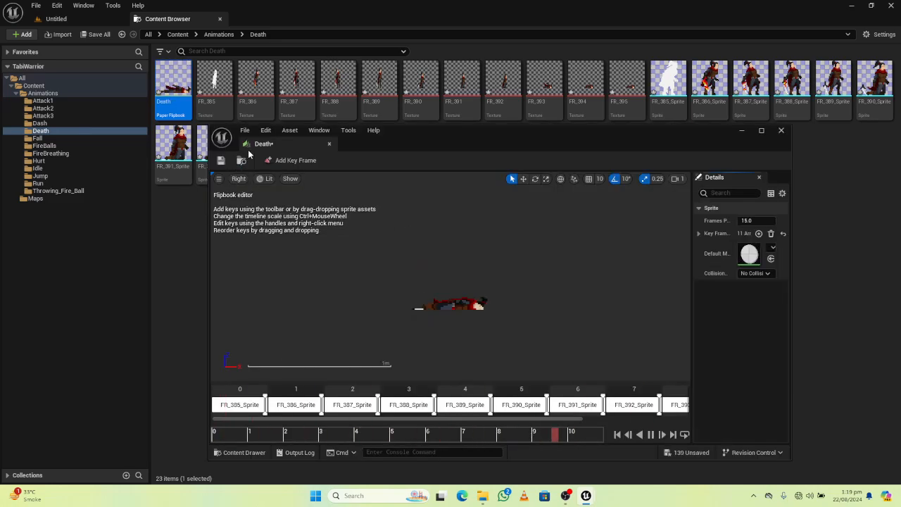
- Dock the Death flipbook's editor in the main window, set it to 9 frames per second, and close it
drag(245, 145, 267, 22)
click(831, 96)
text(9)
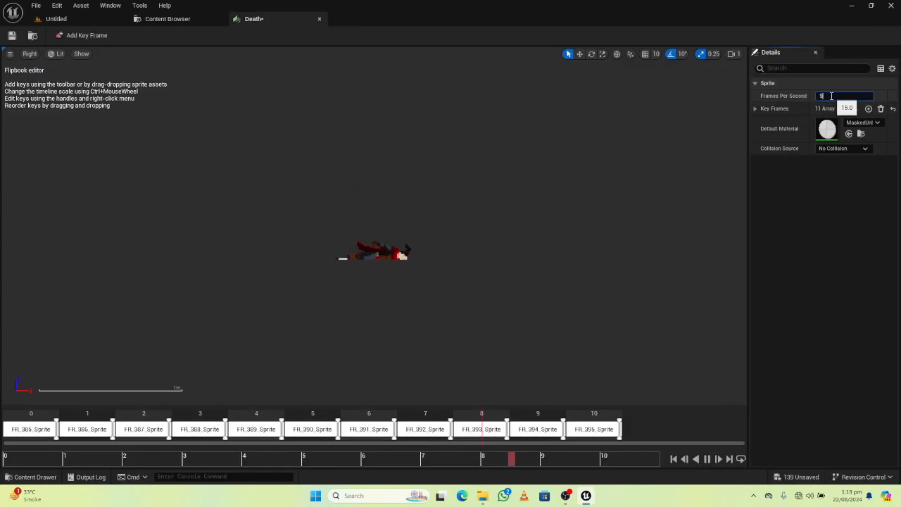
key(Return)
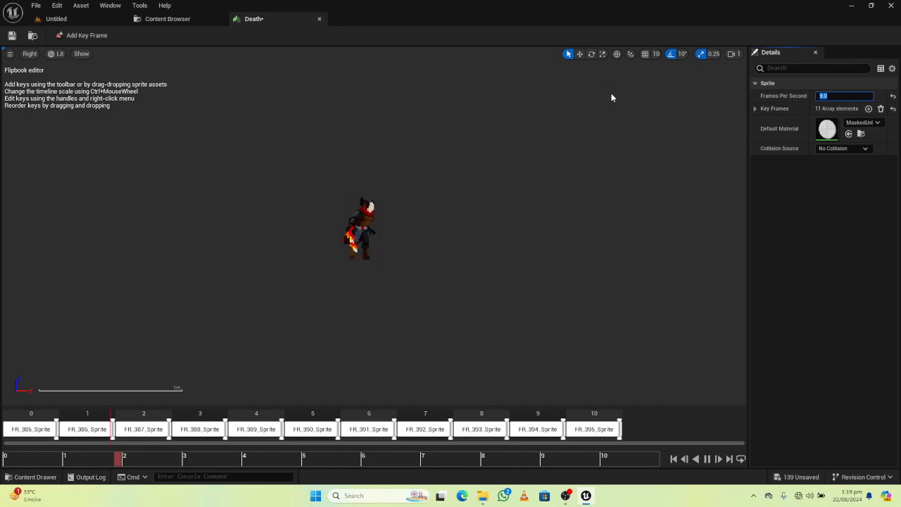
click(319, 19)
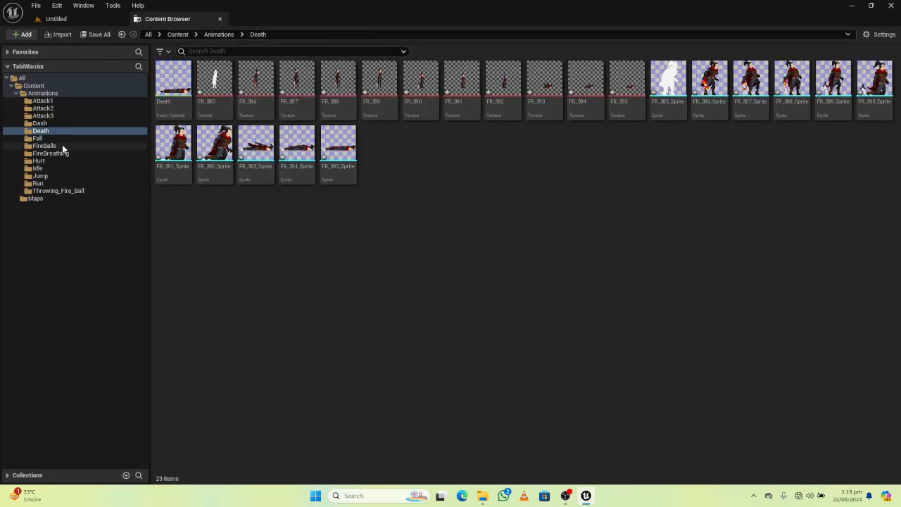
- Create sprites from the textures FR_129 through FR_131 in the Fall folder
click(39, 139)
click(172, 83)
shift+click(261, 85)
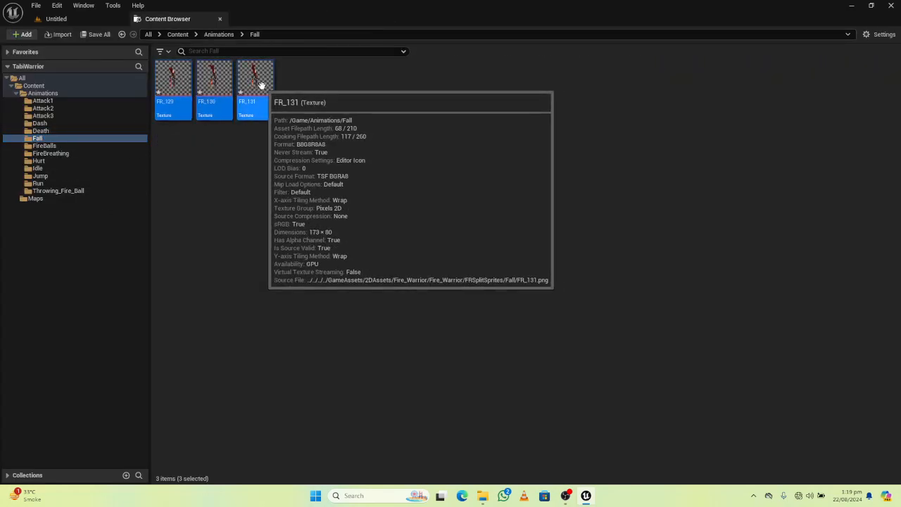
right_click(261, 86)
mouse_move(327, 187)
click(463, 189)
- Create a flipbook named Fall from the sprites FR_129_Sprite through FR_131_Sprite
click(284, 92)
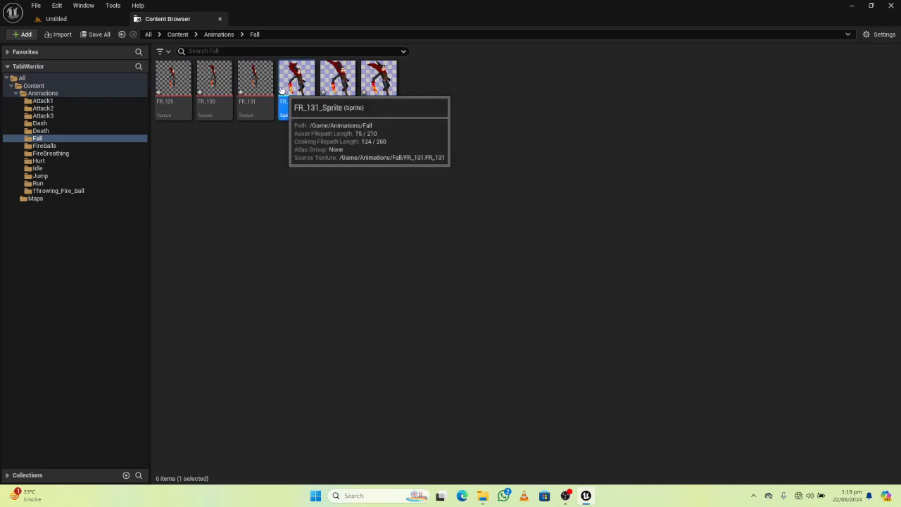
shift+click(374, 102)
right_click(374, 102)
click(435, 126)
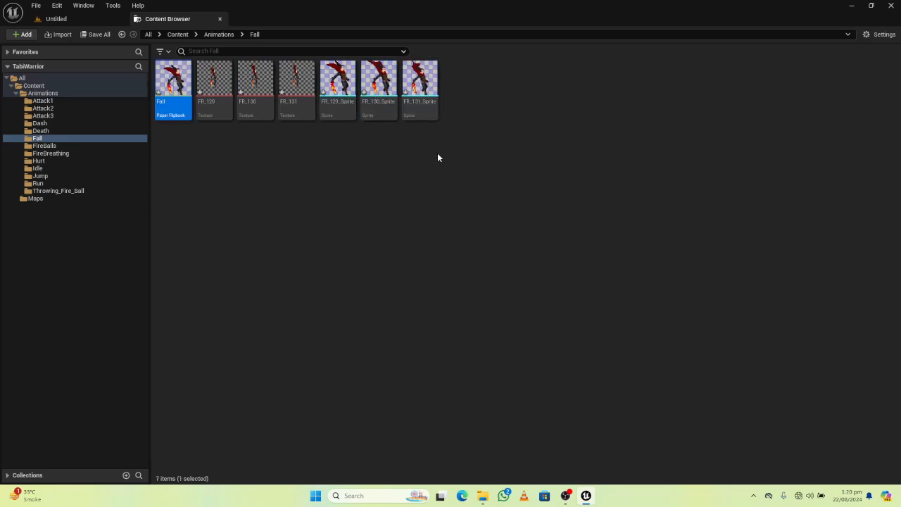
- Set the Fall flipbook to 9 frames per second with its editor docked in the main window, and close it
double_click(177, 112)
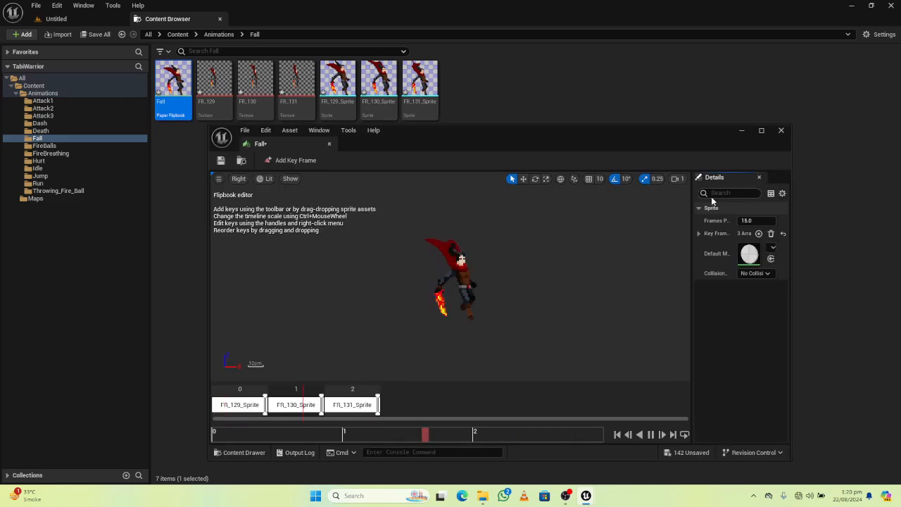
drag(286, 143, 293, 22)
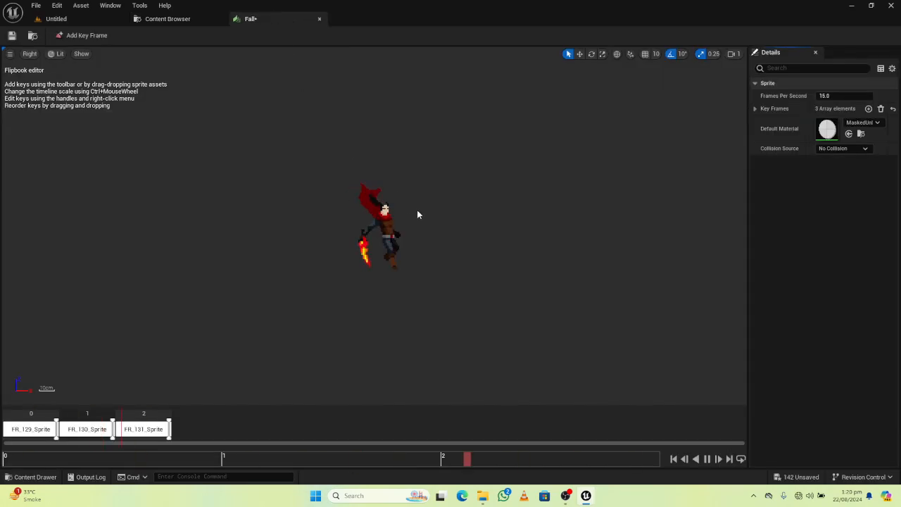
click(827, 96)
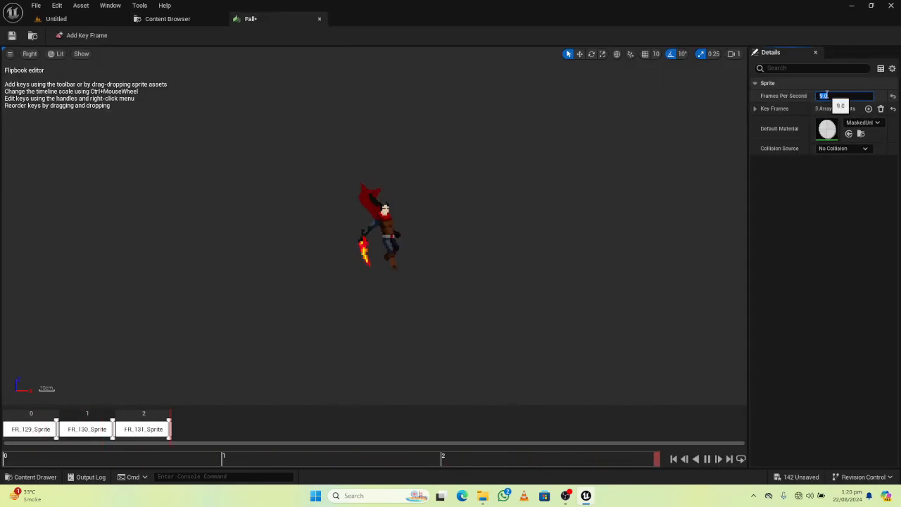
click(319, 19)
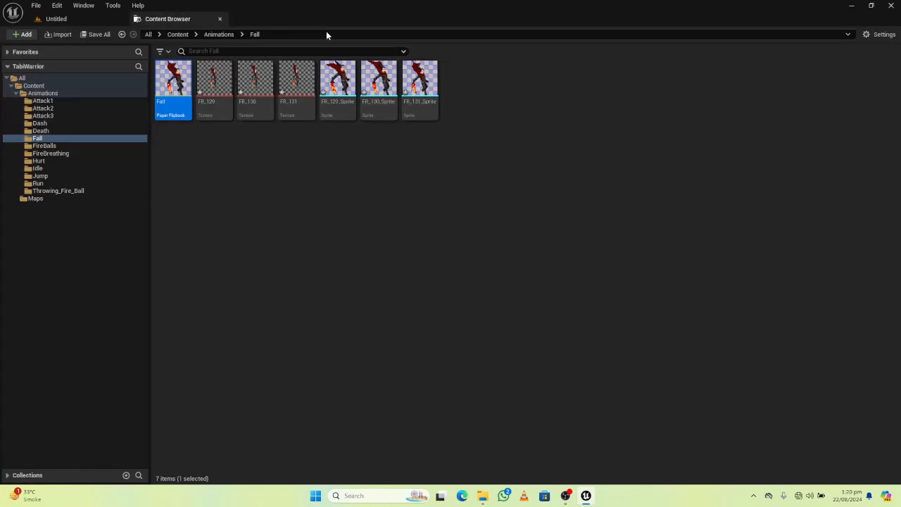
- Create sprites from the textures FB_01 through FB_09 in the FireBalls folder
click(57, 145)
click(173, 81)
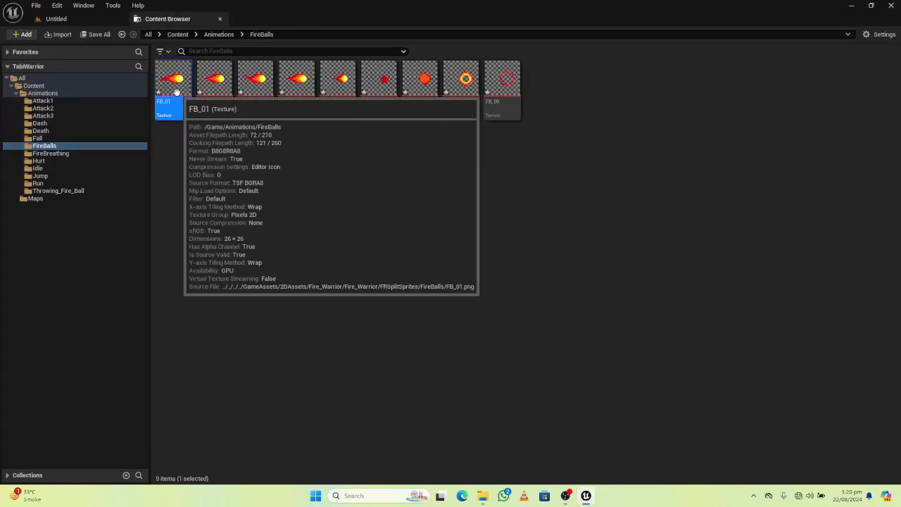
shift+click(504, 88)
right_click(504, 88)
mouse_move(658, 190)
click(729, 191)
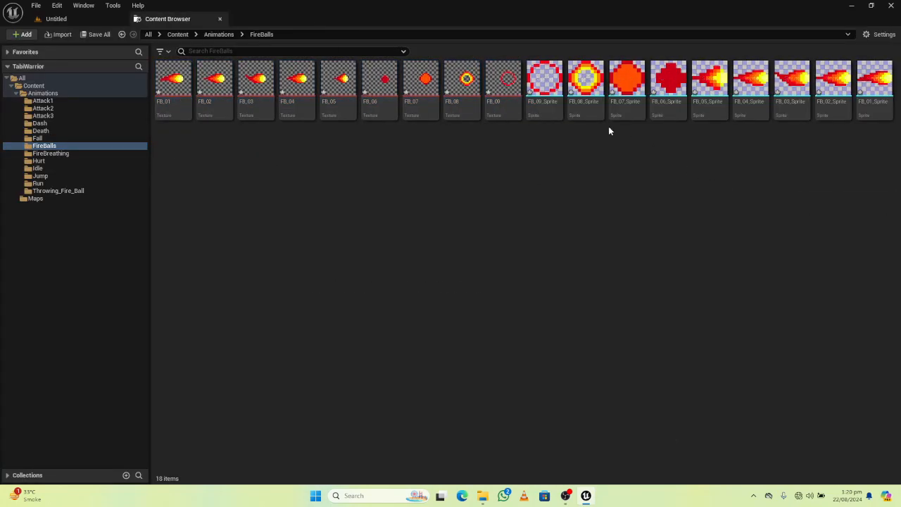
- Create a flipbook named FireBalls from the sprites FB_01_Sprite through FB_09_Sprite
shift+click(876, 91)
right_click(875, 90)
click(834, 143)
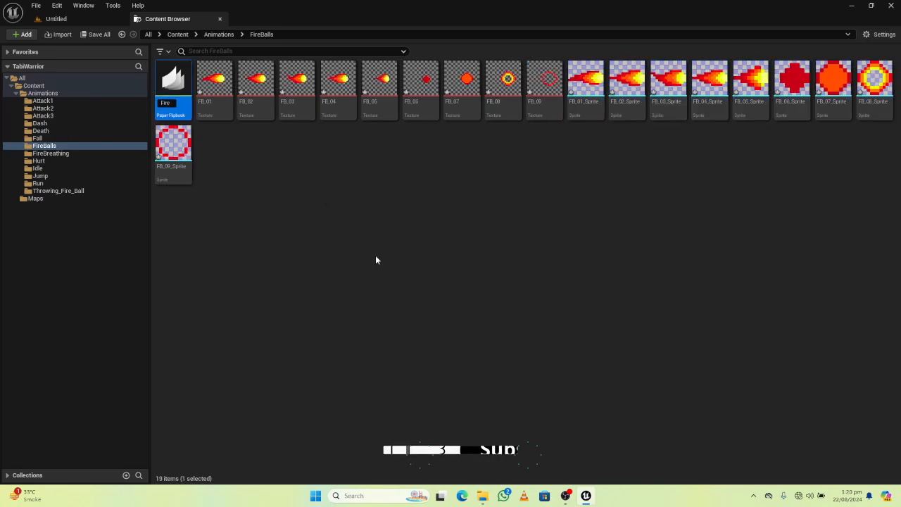
text(FireBalls)
key(Return)
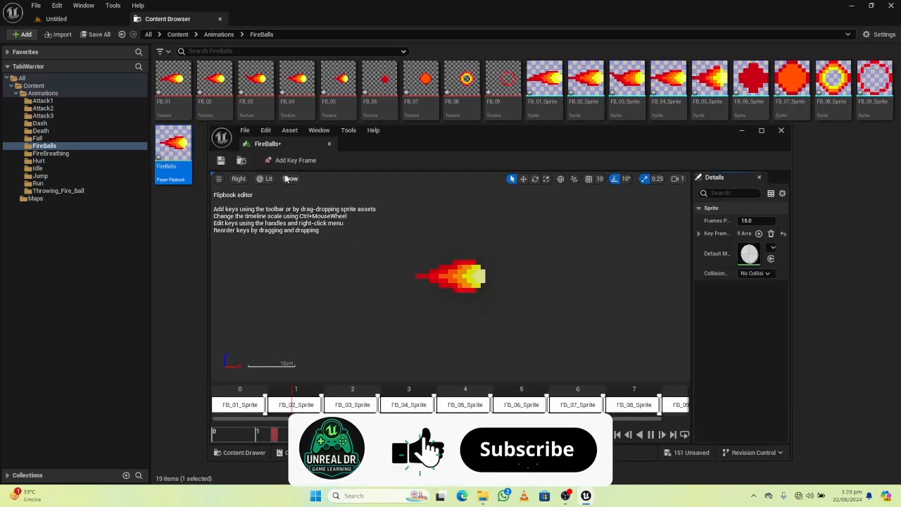
- Dock the FireBalls flipbook's editor in the main window, set it to 9 frames per second, and close it
drag(269, 144, 269, 28)
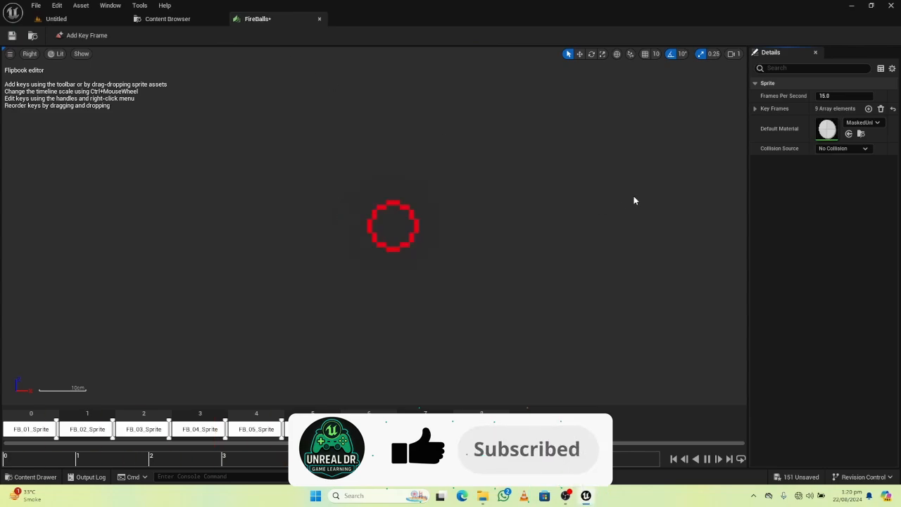
click(824, 96)
text(9)
key(Return)
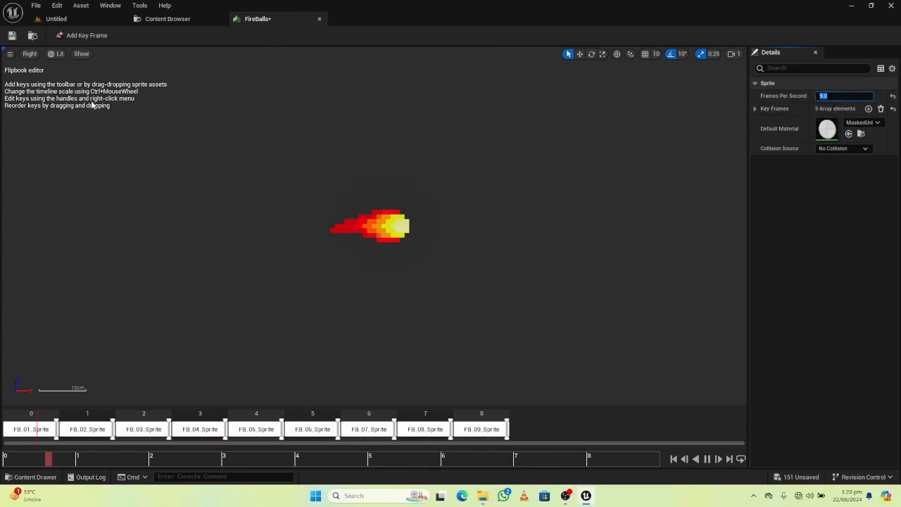
click(319, 19)
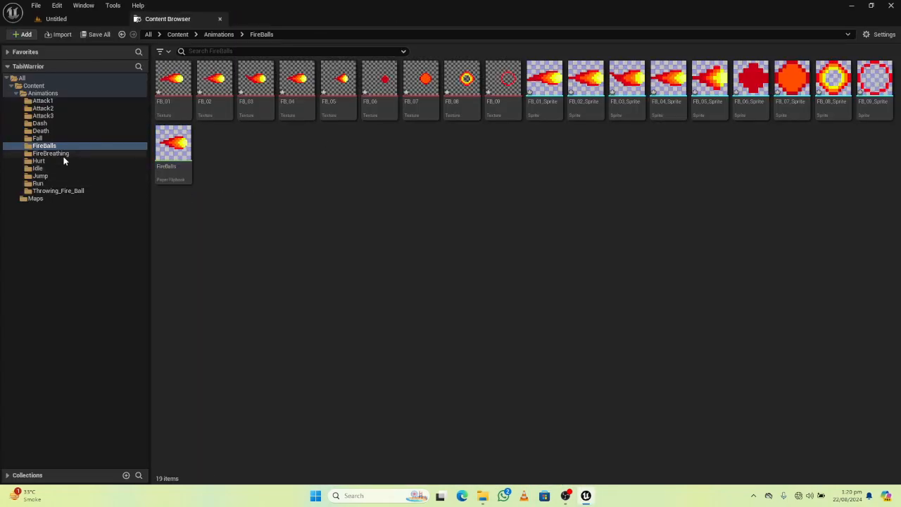
- Create sprites from the textures FR_305 through FR_327 in the FireBreathing folder
click(53, 154)
click(169, 92)
shift+click(340, 149)
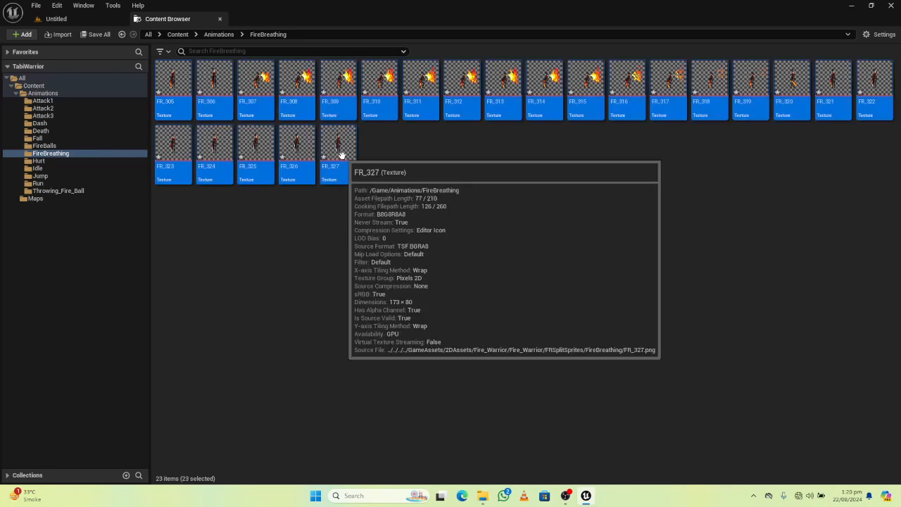
right_click(341, 154)
mouse_move(435, 238)
click(539, 237)
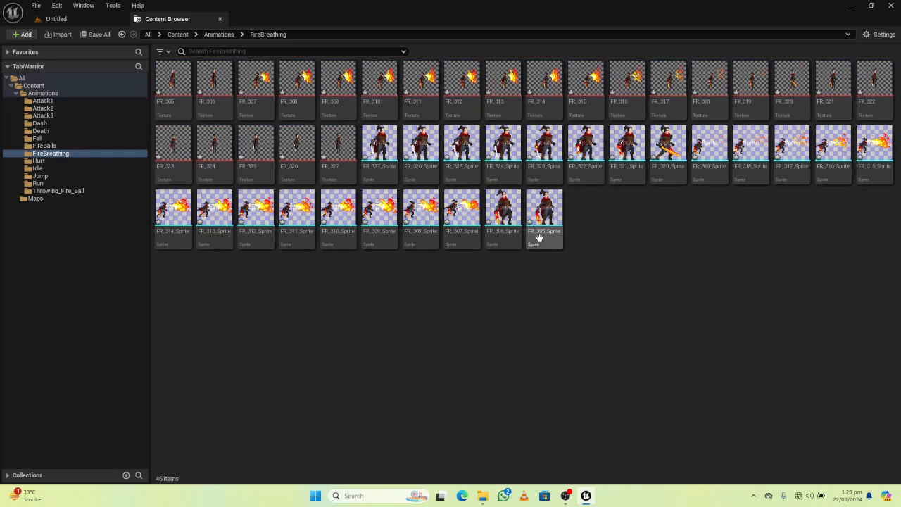
- Create a flipbook named FireBreathing from the sprites FR_305_Sprite through FR_327_Sprite
click(380, 148)
shift+click(544, 212)
right_click(546, 217)
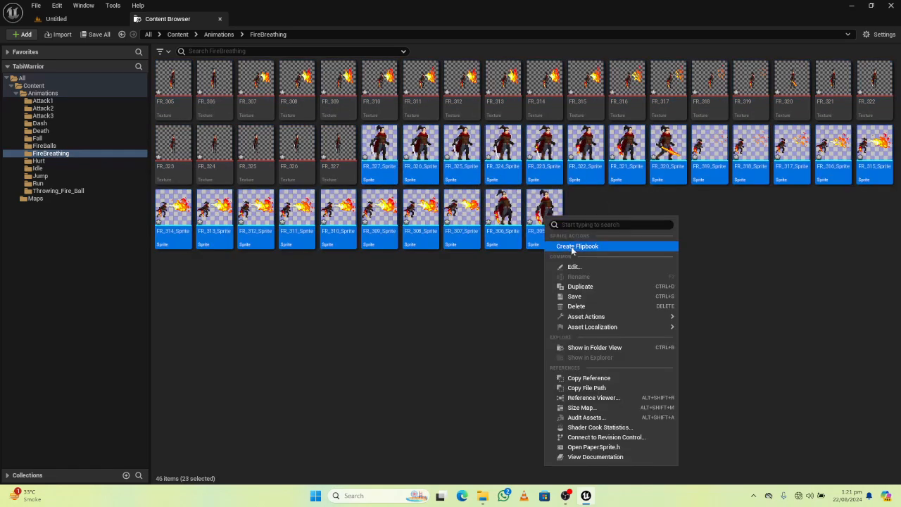
click(576, 247)
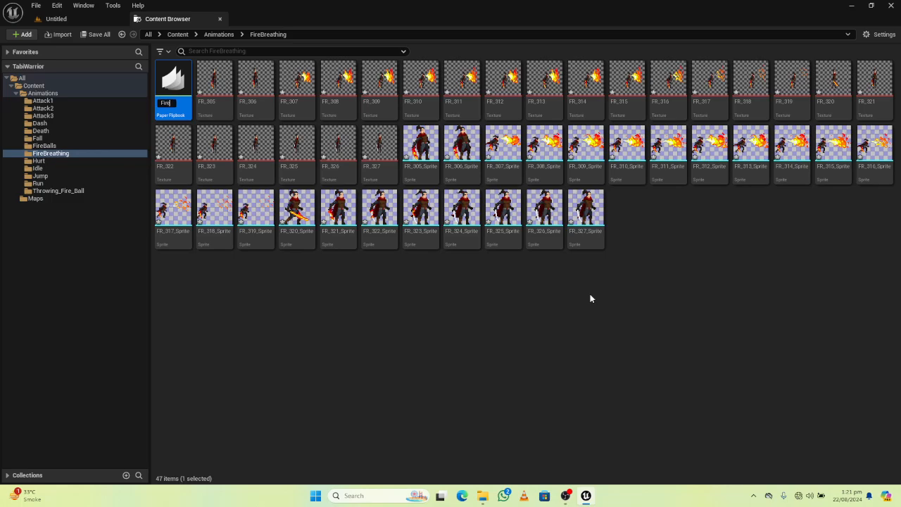
key(Return)
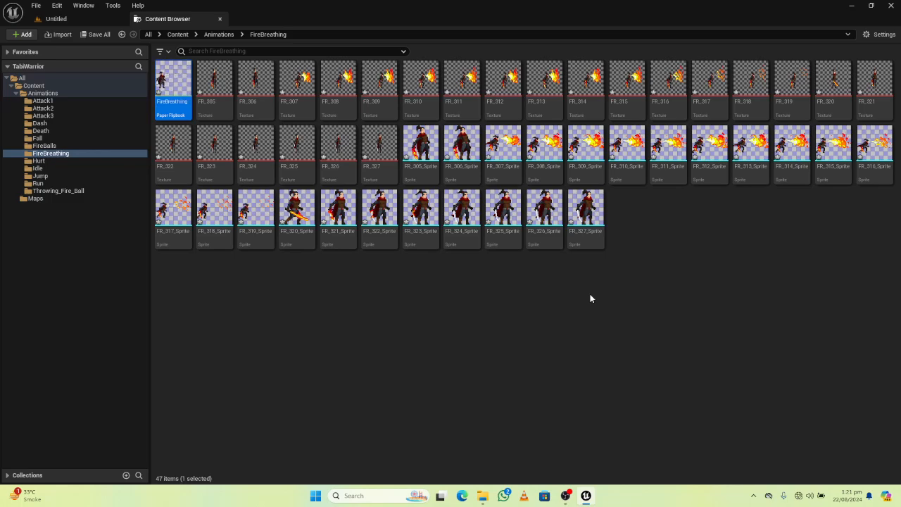
- Set the FireBreathing flipbook to 9 frames per second with its editor docked in the main window, then save and close it
double_click(174, 85)
drag(273, 146, 267, 21)
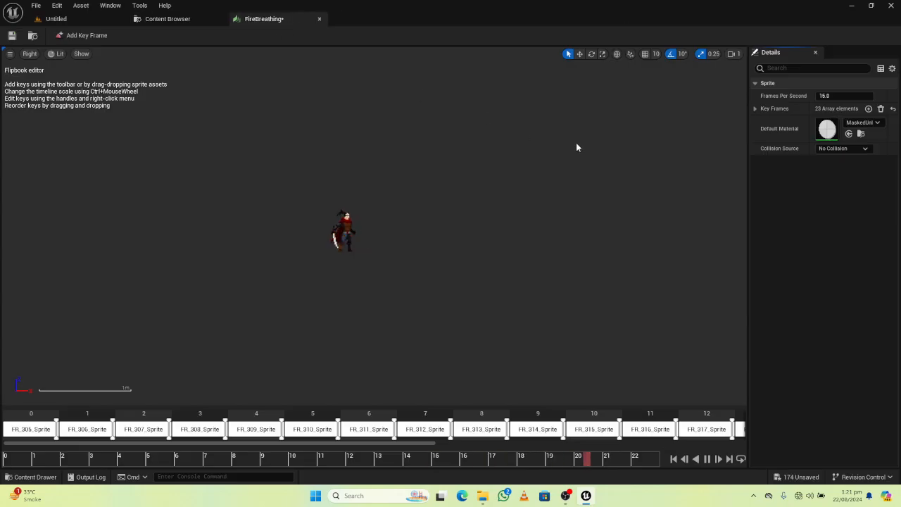
click(837, 95)
text(9)
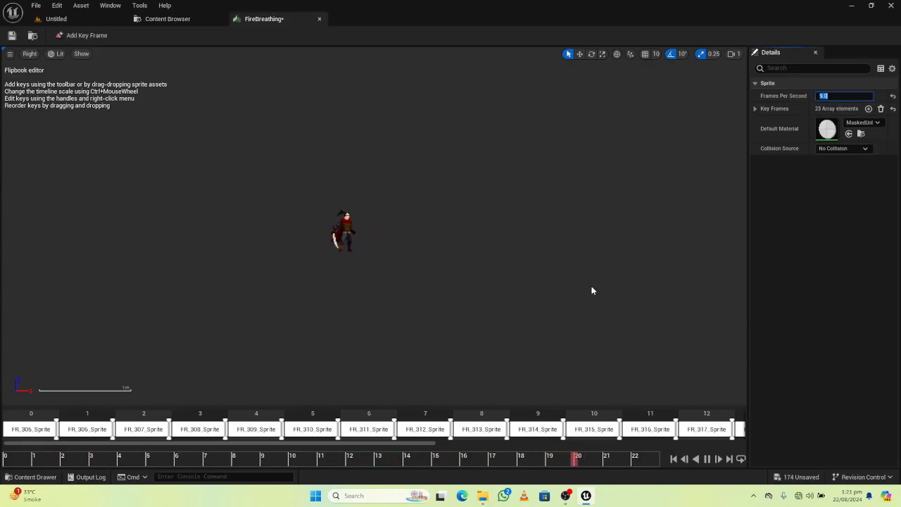
key(Return)
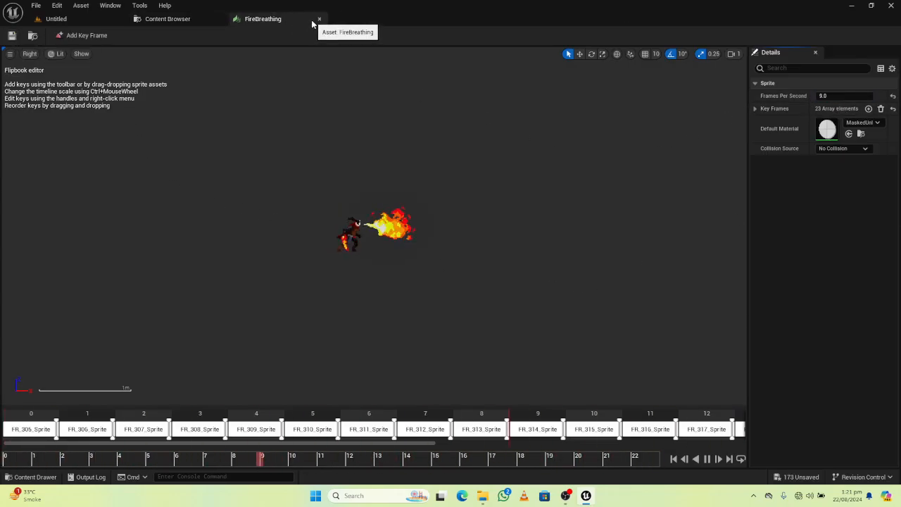
click(319, 19)
- Create sprites from the textures FR_369 through FR_372 in the Hurt folder
click(70, 161)
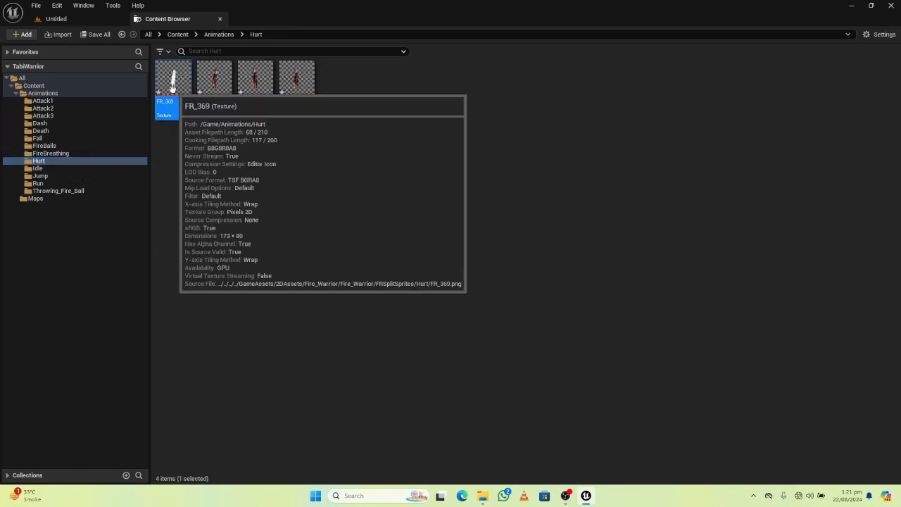
click(176, 81)
shift+click(294, 92)
right_click(294, 92)
mouse_move(387, 190)
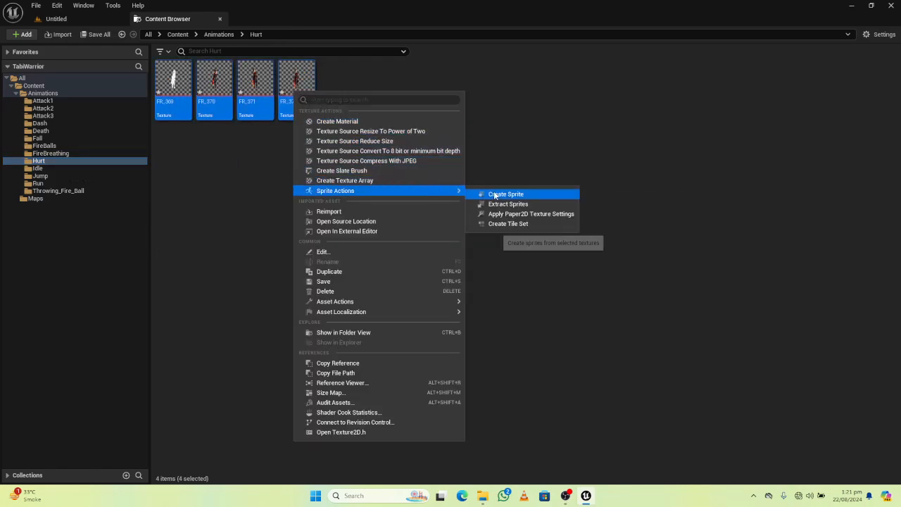
click(494, 191)
- Create a flipbook named Hurt from the sprites FR_369_Sprite through FR_372_Sprite
shift+click(461, 88)
right_click(461, 90)
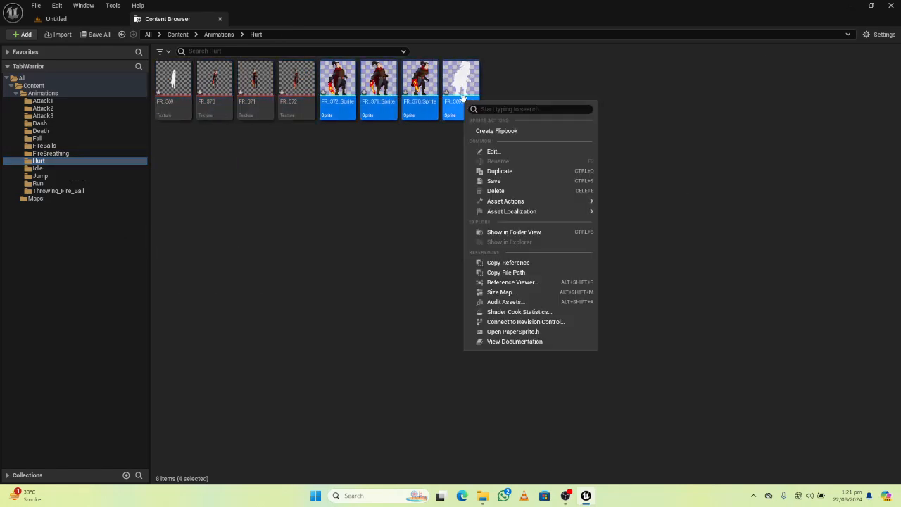
click(483, 132)
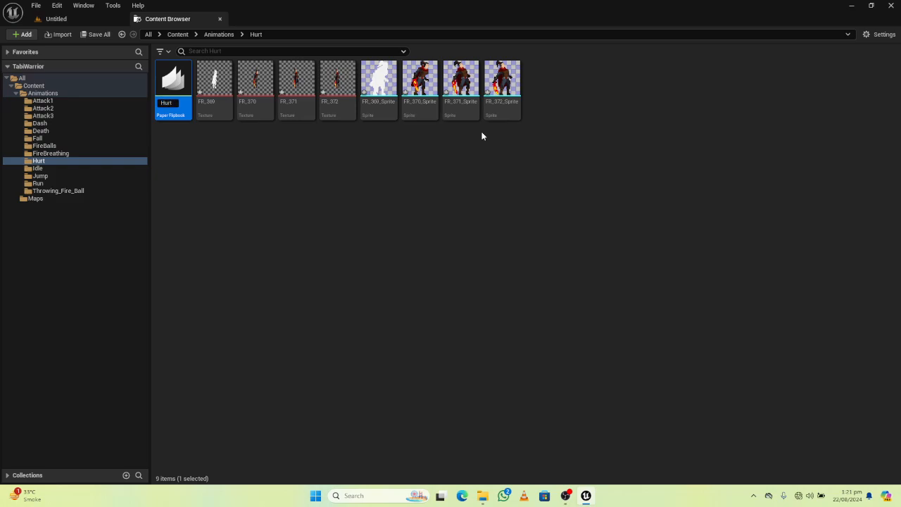
text(Hurt)
key(Return)
- Open the Hurt flipbook docked in the main window, set it to 9 frames per second, save it, and close it
double_click(501, 105)
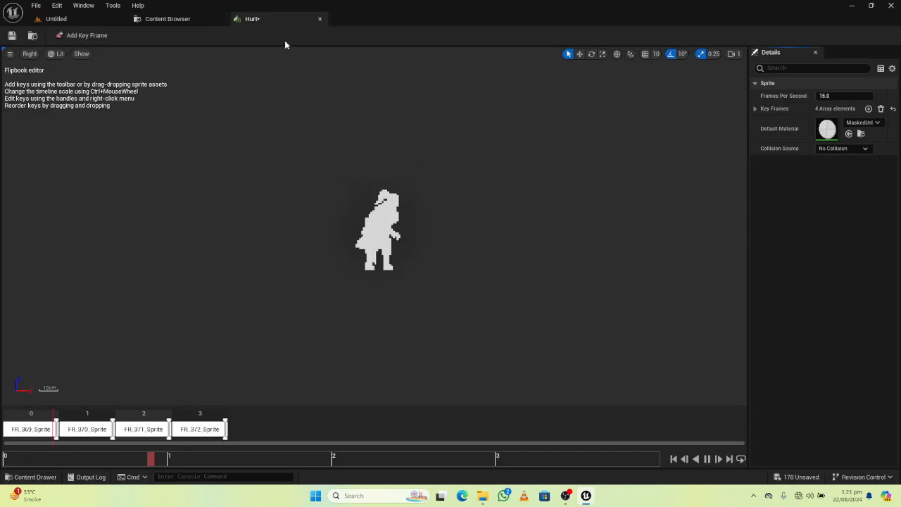
click(836, 96)
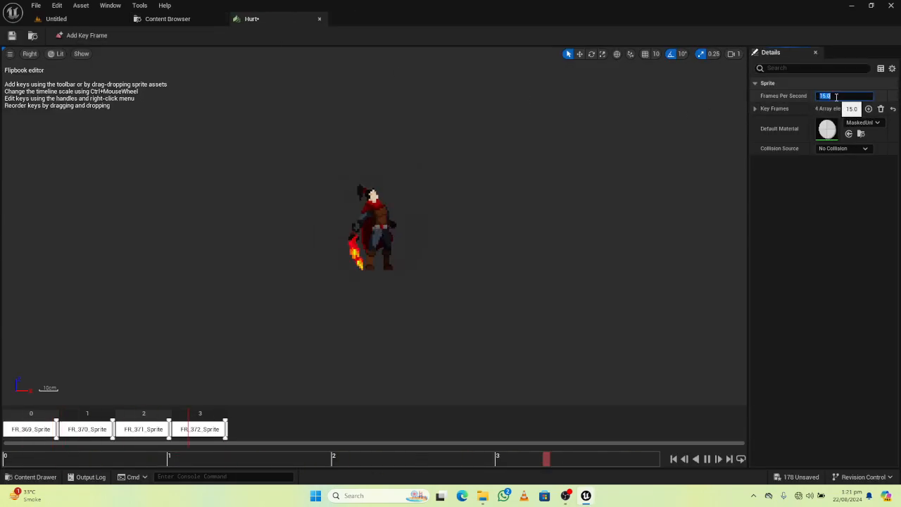
text(9)
key(Return)
click(11, 35)
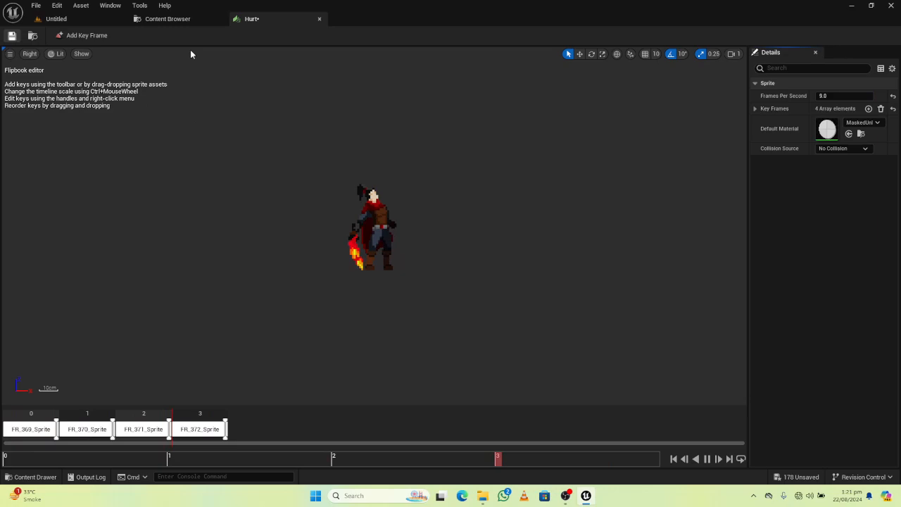
click(319, 19)
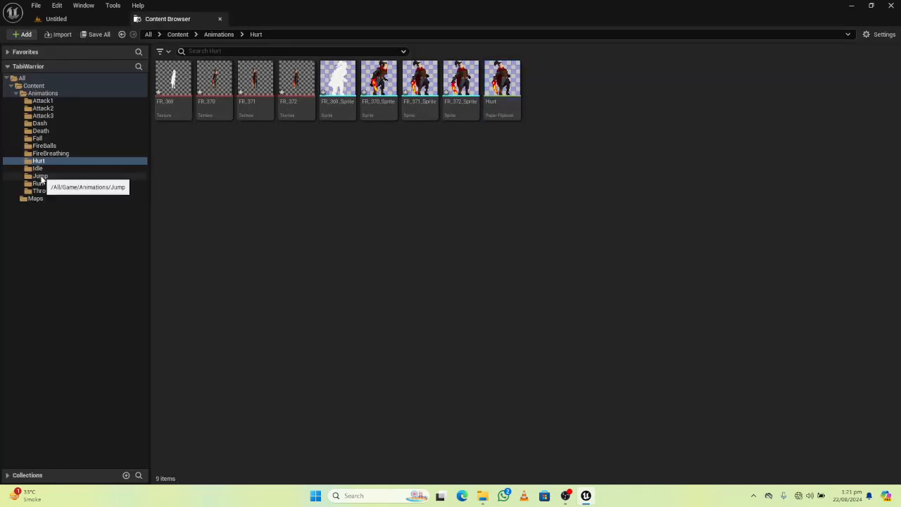
- Create sprites from the textures FR_113 through FR_115 in the Jump folder
click(42, 170)
click(45, 176)
click(173, 81)
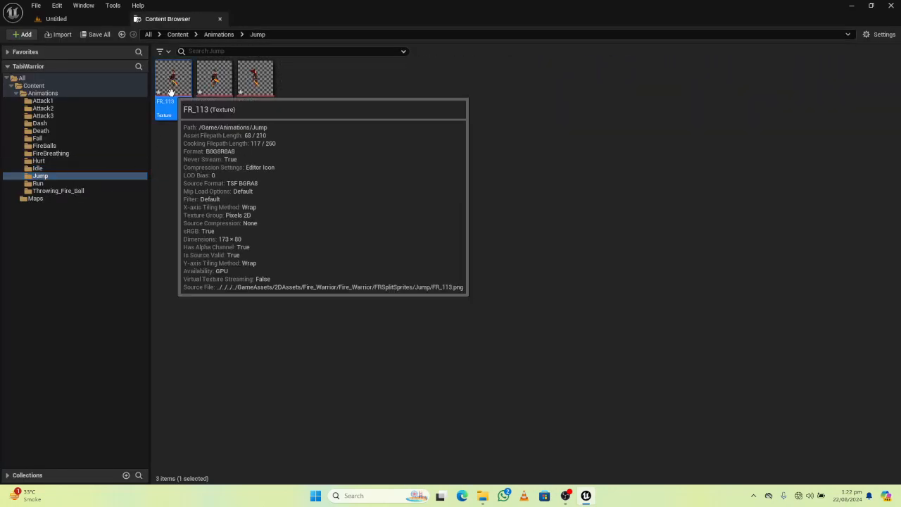
shift+click(255, 81)
right_click(257, 88)
mouse_move(324, 184)
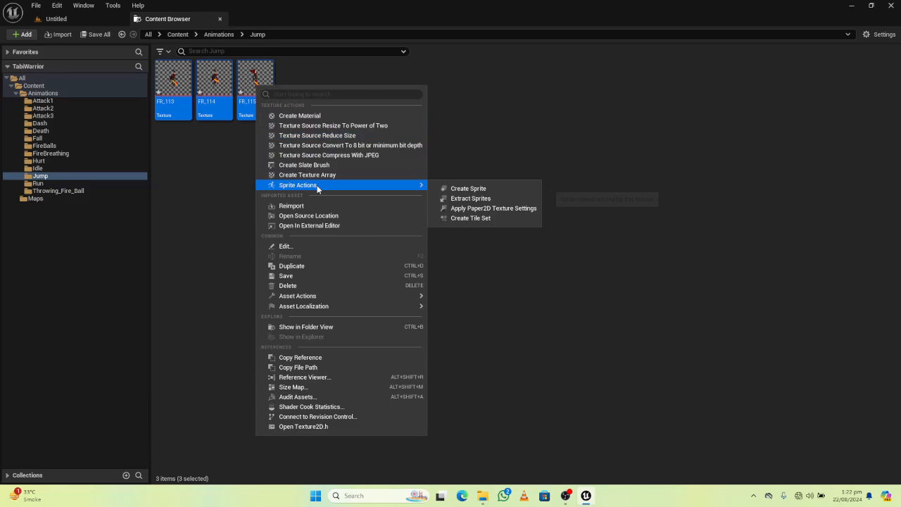
click(466, 188)
- Create a flipbook named Jump from the sprites FR_113_Sprite through FR_115_Sprite
shift+click(386, 94)
right_click(386, 93)
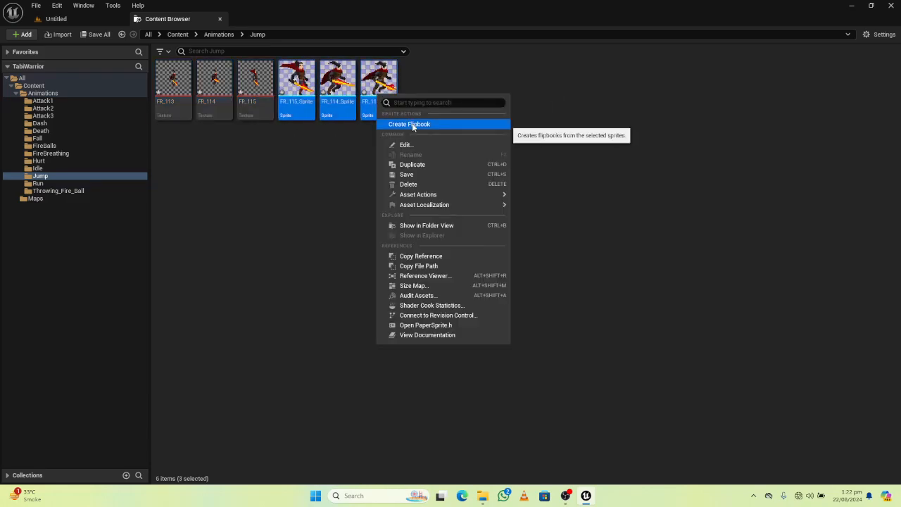
click(404, 122)
text(p)
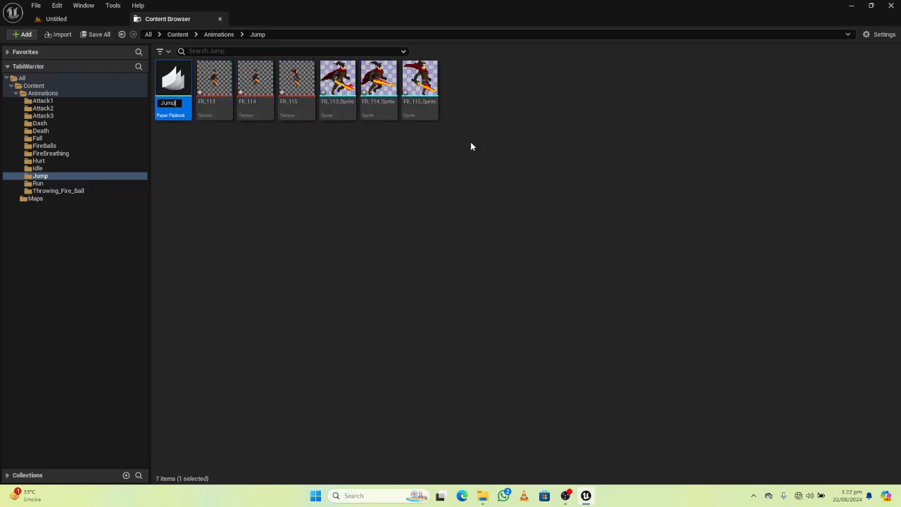
key(Return)
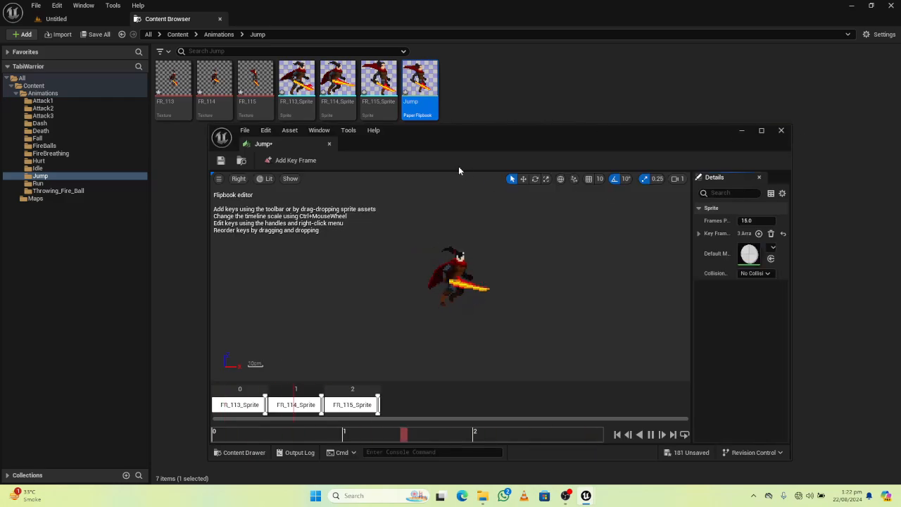
- Dock the Jump flipbook's editor in the main window, set it to 9 frames per second, save it, and close it
drag(291, 142, 272, 22)
click(837, 95)
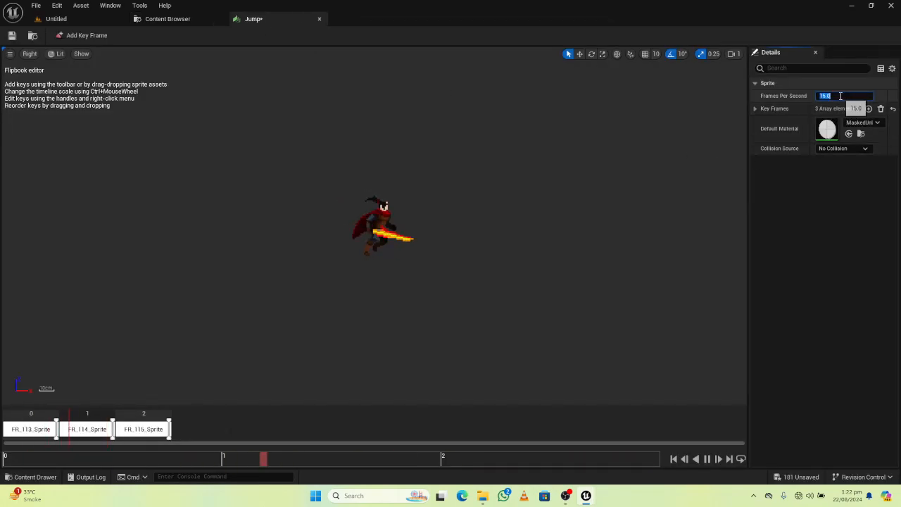
text(9)
key(Return)
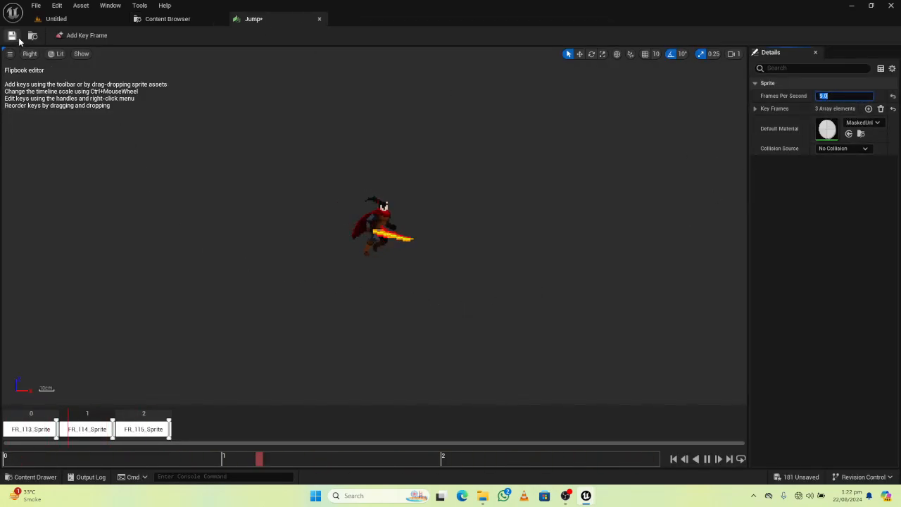
click(319, 21)
click(314, 148)
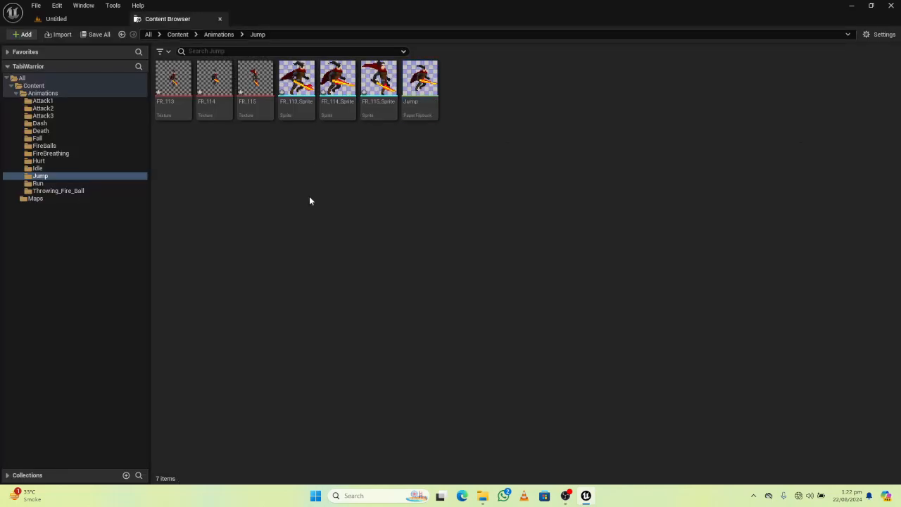
- Reopen the Jump flipbook to check its frame rate and animation preview, and close it
double_click(420, 79)
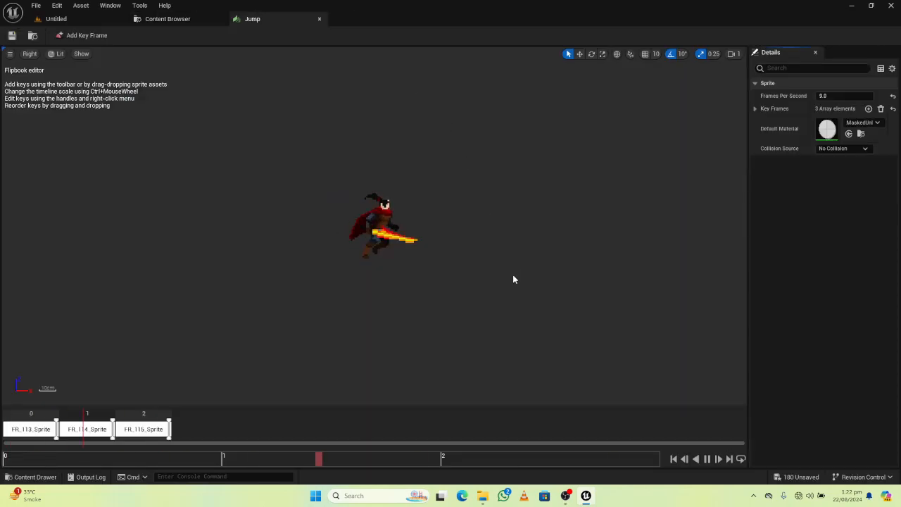
click(319, 19)
click(346, 249)
- Create sprites from the textures FR_17 through FR_24 in the Run folder
click(38, 183)
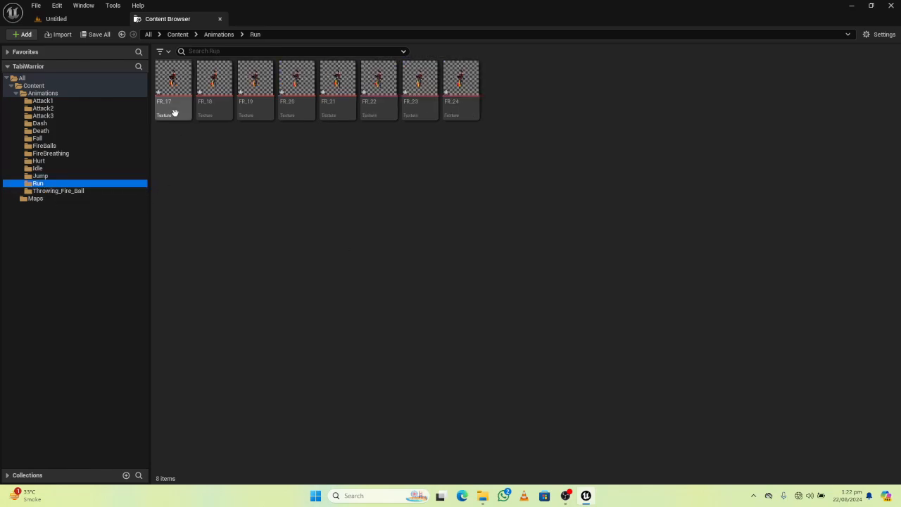
click(177, 113)
shift+click(461, 88)
right_click(466, 90)
mouse_move(599, 190)
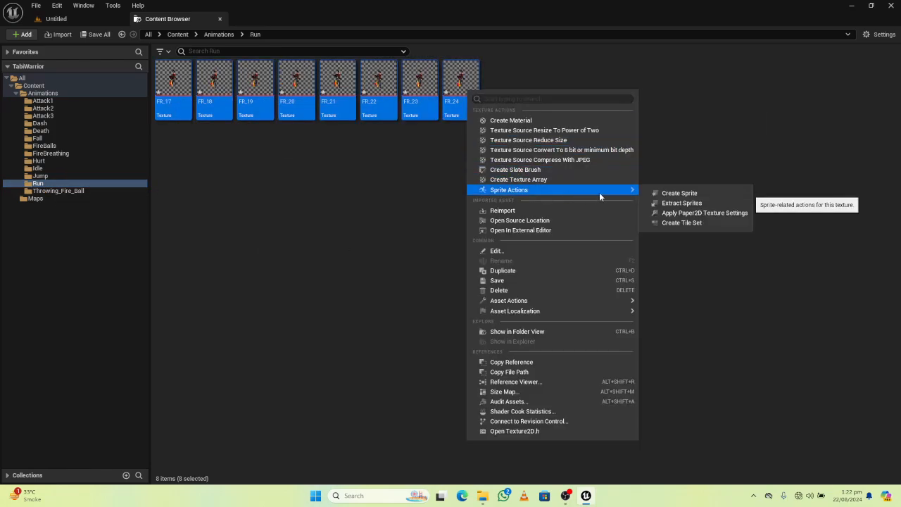
click(648, 192)
- Create a flipbook named Run from the sprites FR_17_Sprite through FR_24_Sprite
right_click(789, 94)
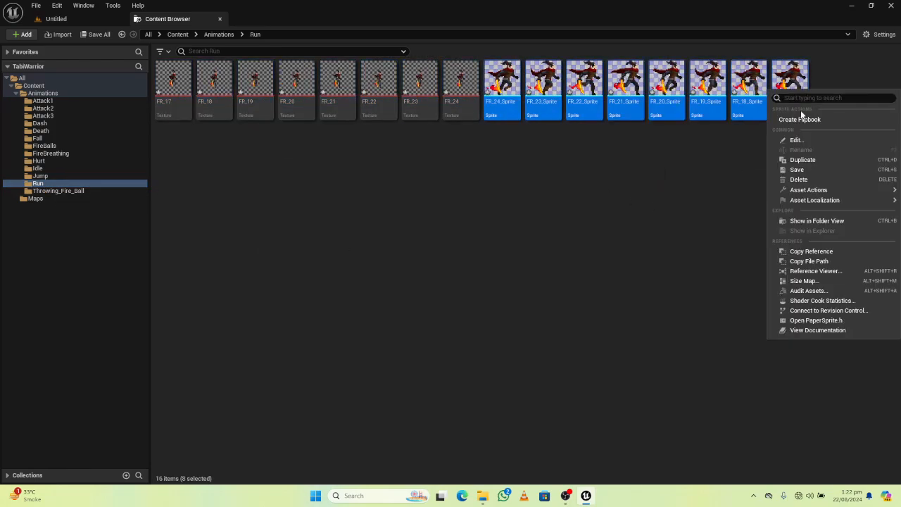
click(803, 117)
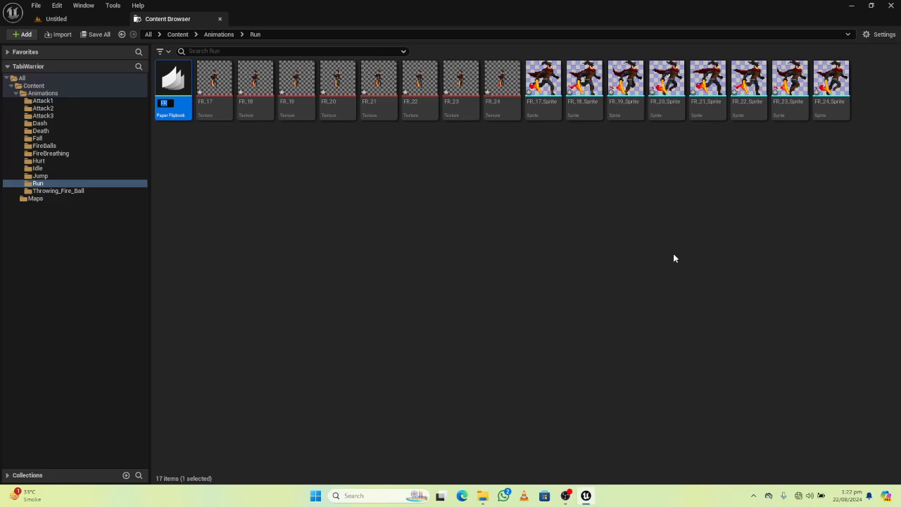
text(Run)
key(Return)
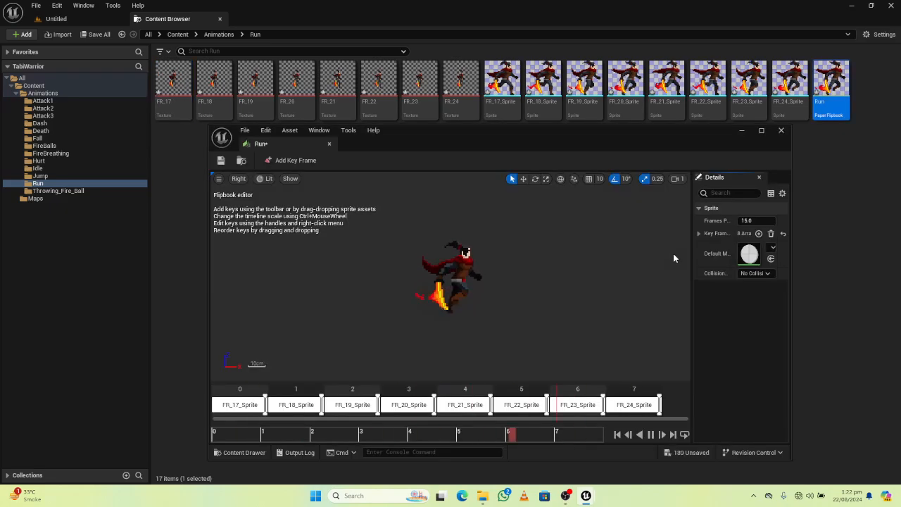
- Dock the Run flipbook's editor in the main window, change its frames per second, and close it
drag(285, 156, 267, 24)
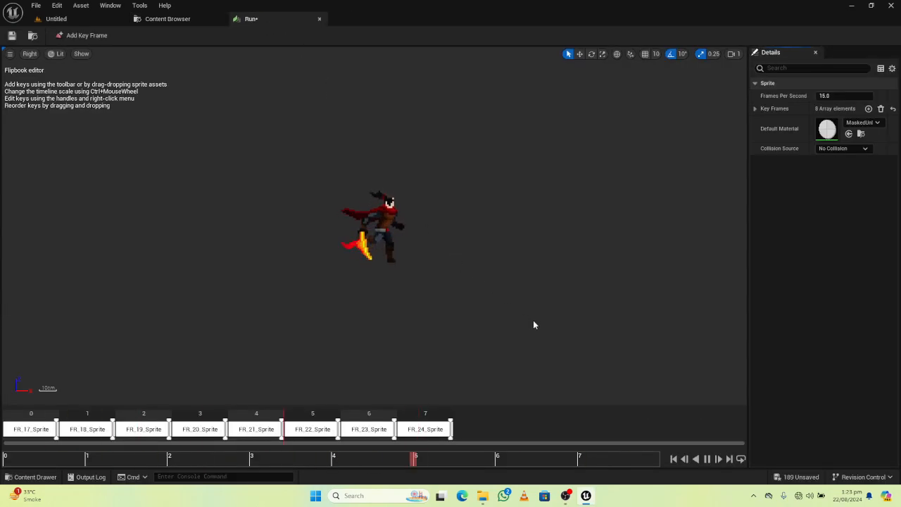
click(838, 97)
text(1)
click(320, 19)
- Create sprites from the textures FR_289 through FR_297 in the Throwing_Fire_Ball folder
click(67, 190)
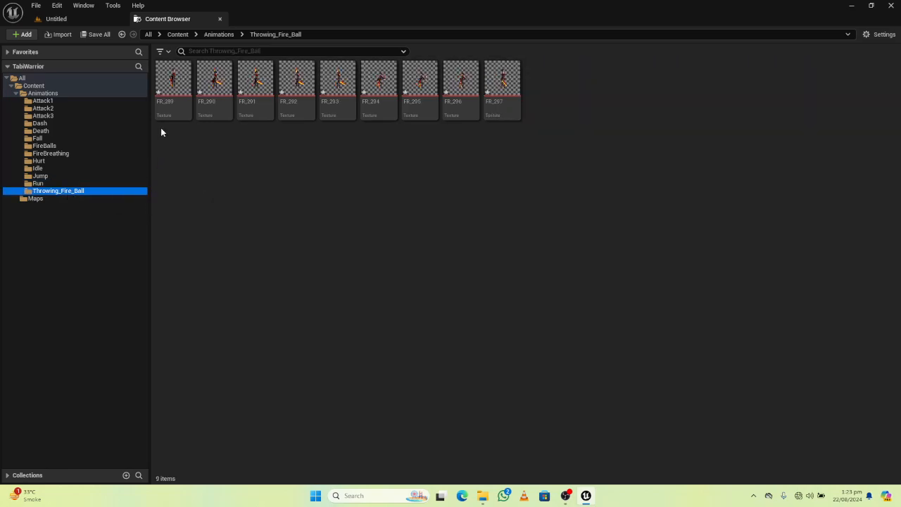
click(173, 85)
shift+click(501, 83)
right_click(501, 90)
mouse_move(556, 189)
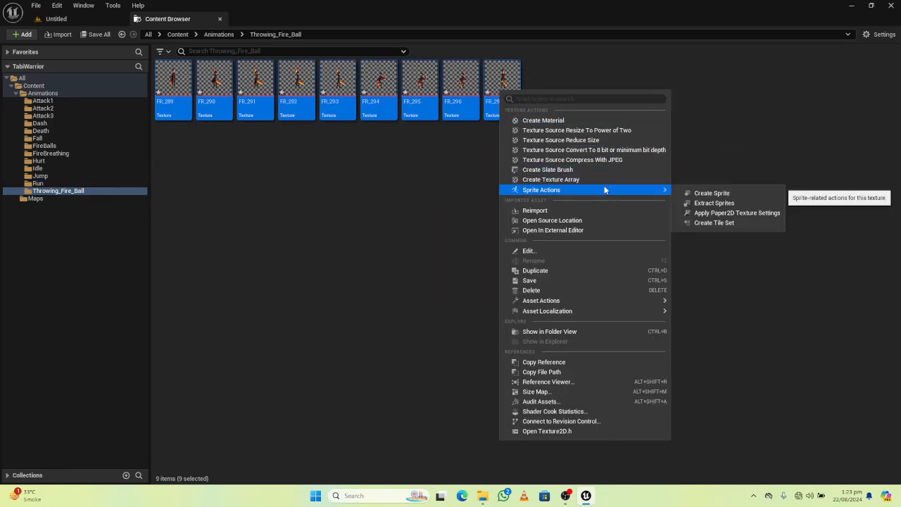
click(707, 193)
- Create a flipbook named ThrowingFireBall from the sprites FR_289_Sprite through FR_297_Sprite
shift+click(875, 84)
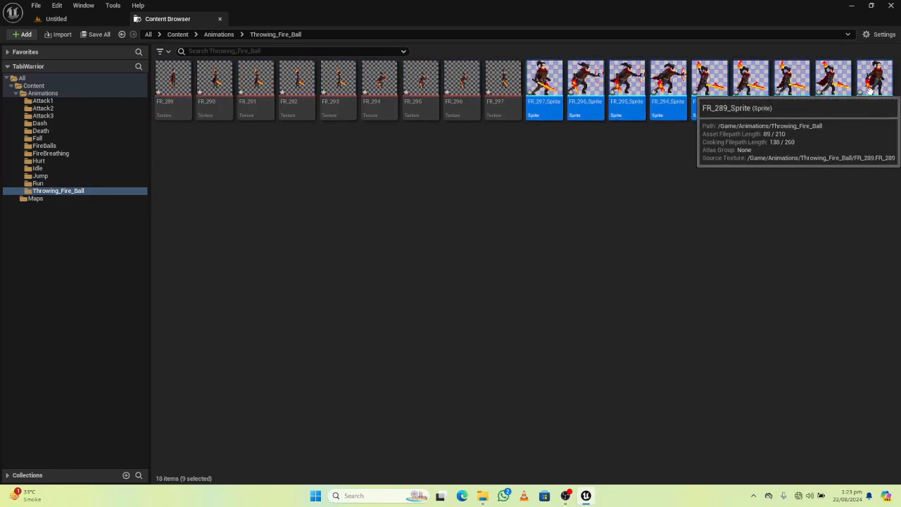
right_click(874, 84)
click(788, 123)
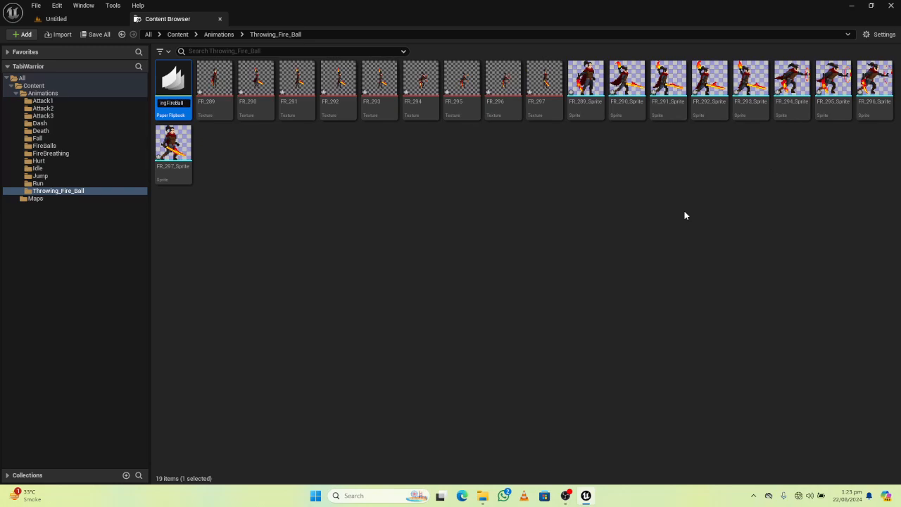
key(Return)
- Dock the ThrowingFireBall flipbook's editor in the main window, set it to 12 frames per second, and close it
drag(299, 145, 273, 20)
click(829, 96)
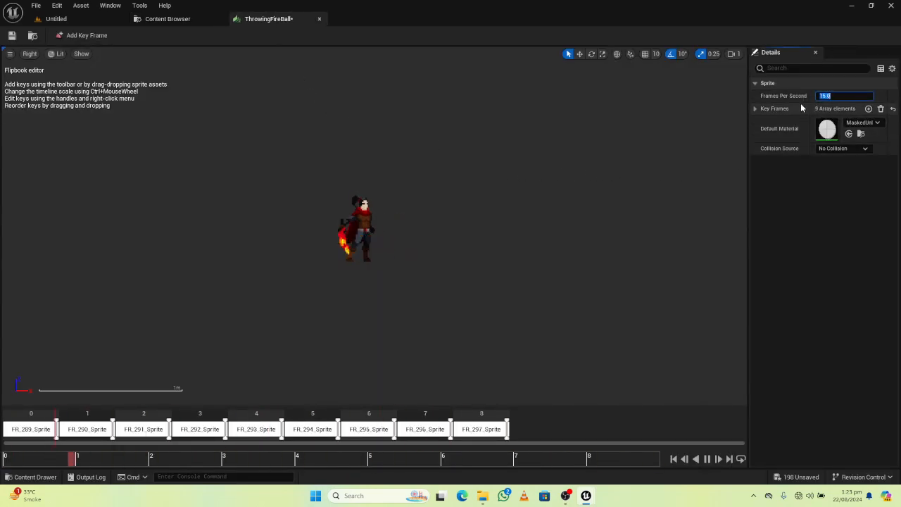
text(9)
key(Return)
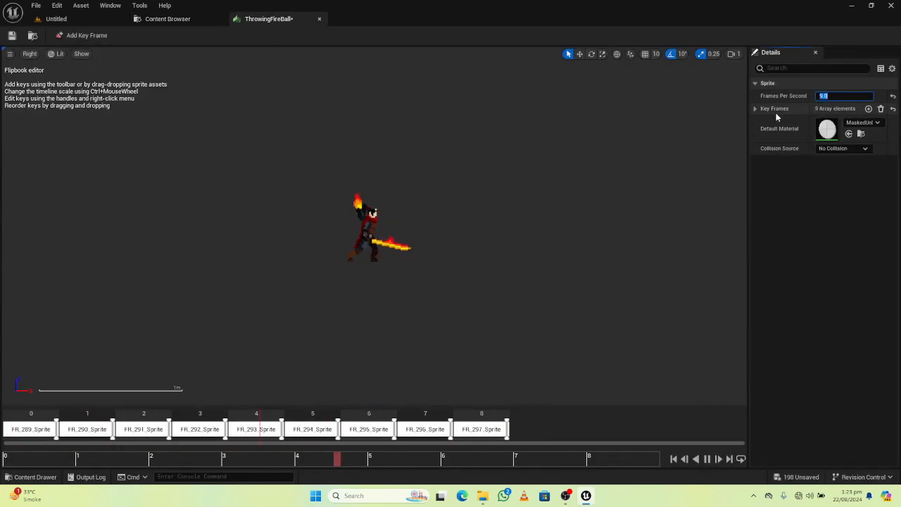
text(12)
key(Return)
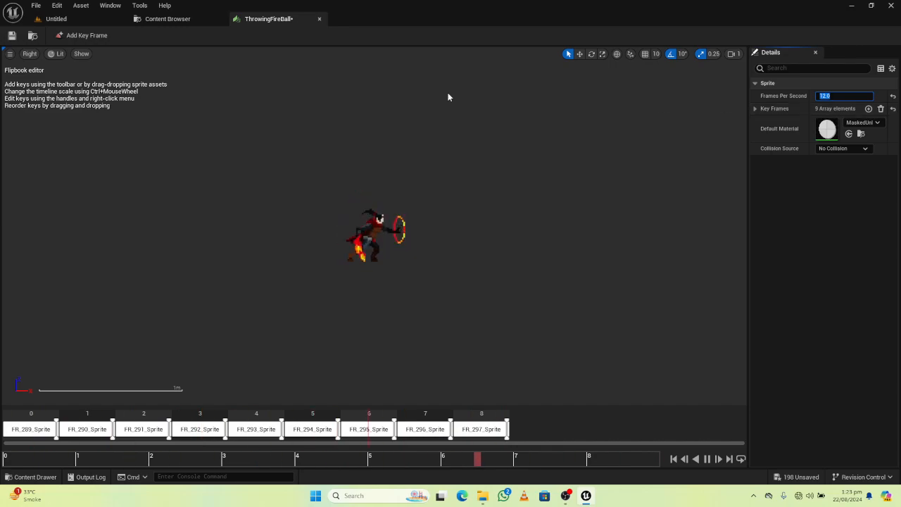
click(319, 19)
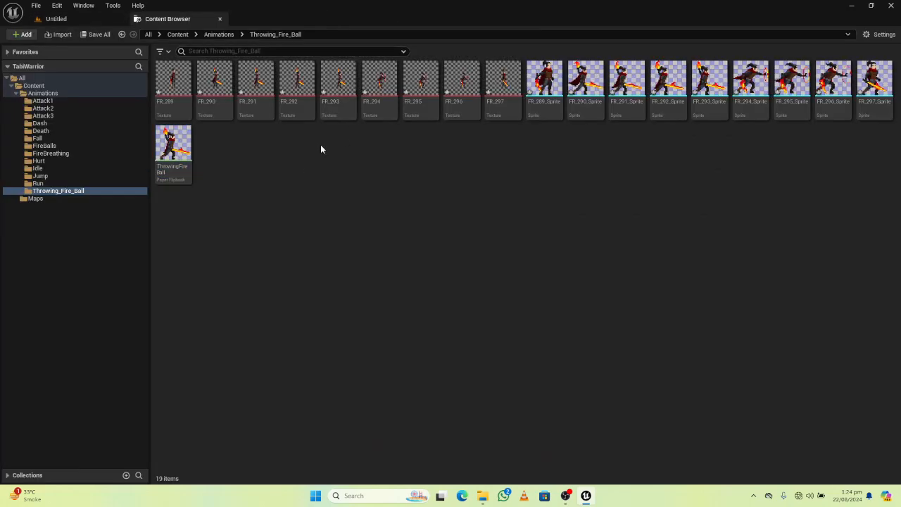
- Set both the Editor Startup Map and the Game Default Map to Level1 in the project's Maps & Modes settings, and close the settings
click(57, 5)
click(86, 78)
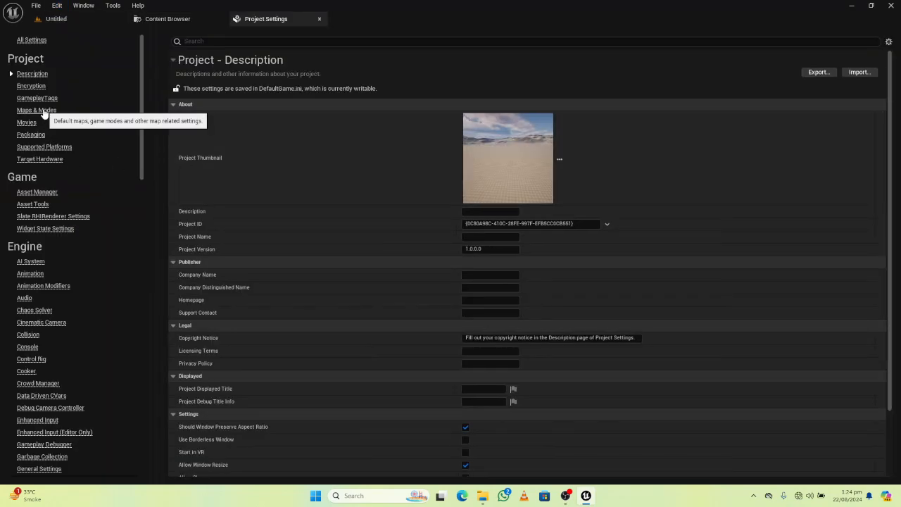
click(37, 111)
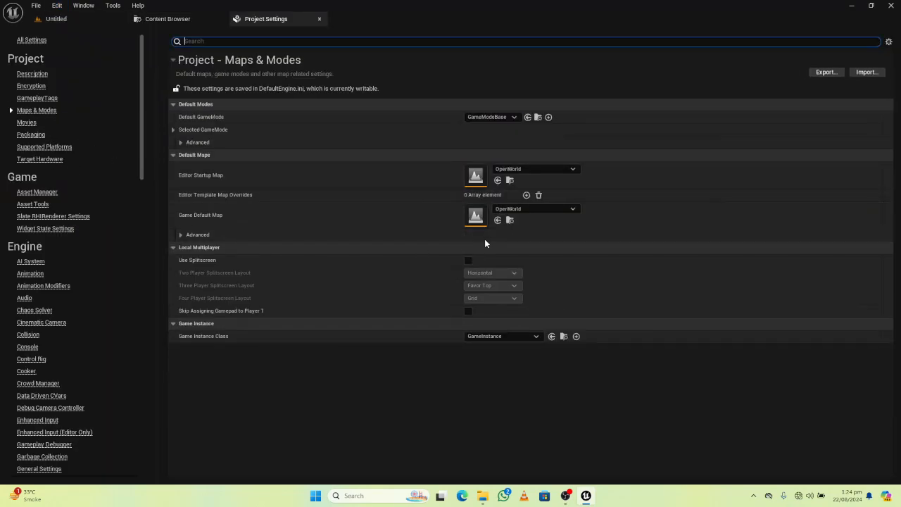
click(555, 172)
click(541, 277)
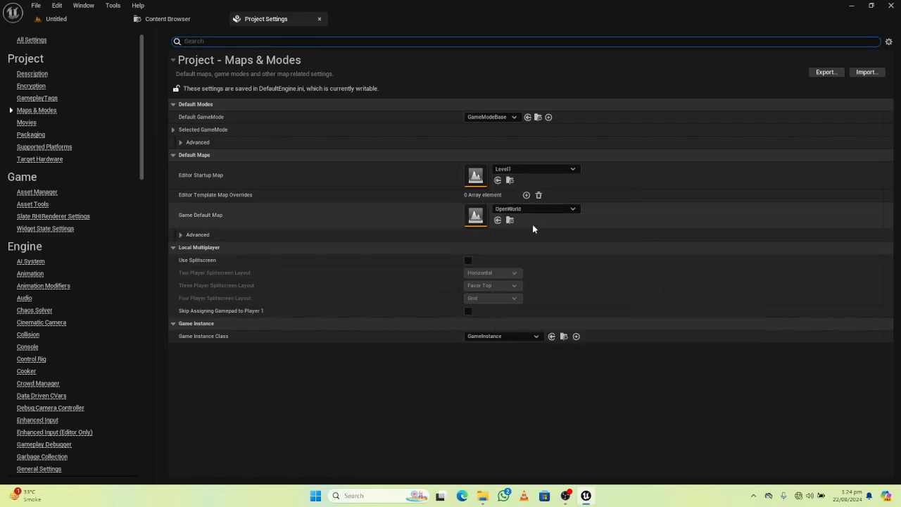
click(534, 210)
click(537, 317)
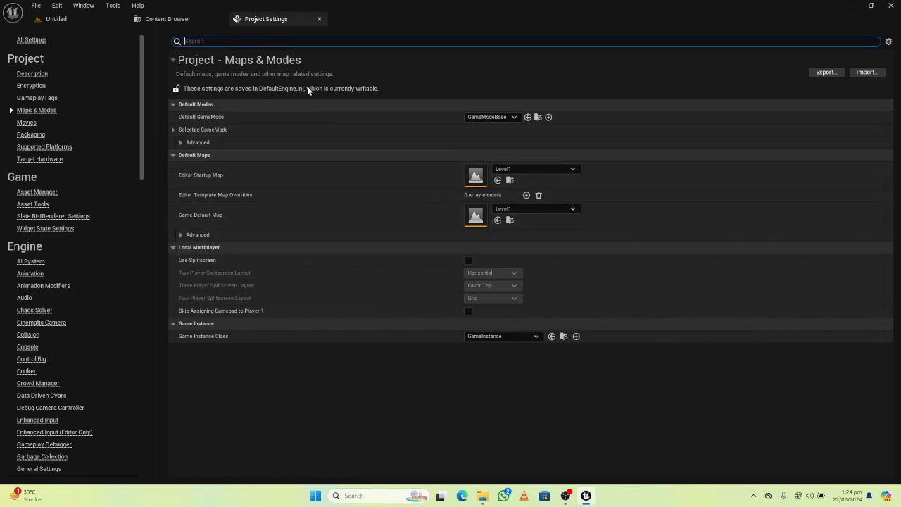
click(319, 19)
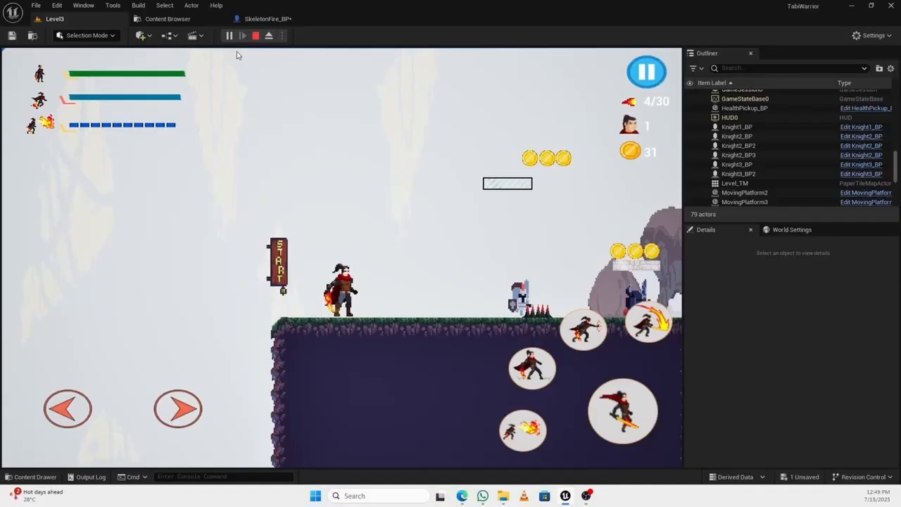
- Play-test Level3 in full screen, running the warrior away from the start sign, firing a projectile, and jumping over the spikes
key(F11)
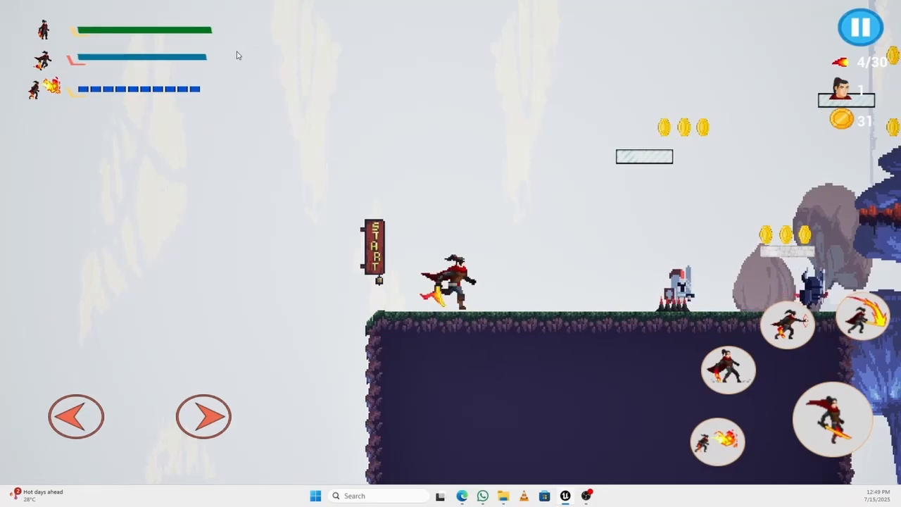
key(d)
key(d)
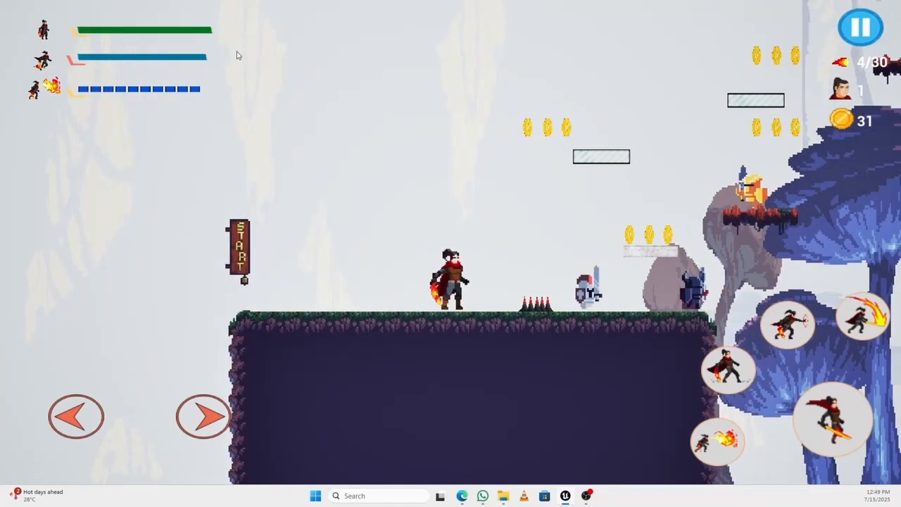
key(f)
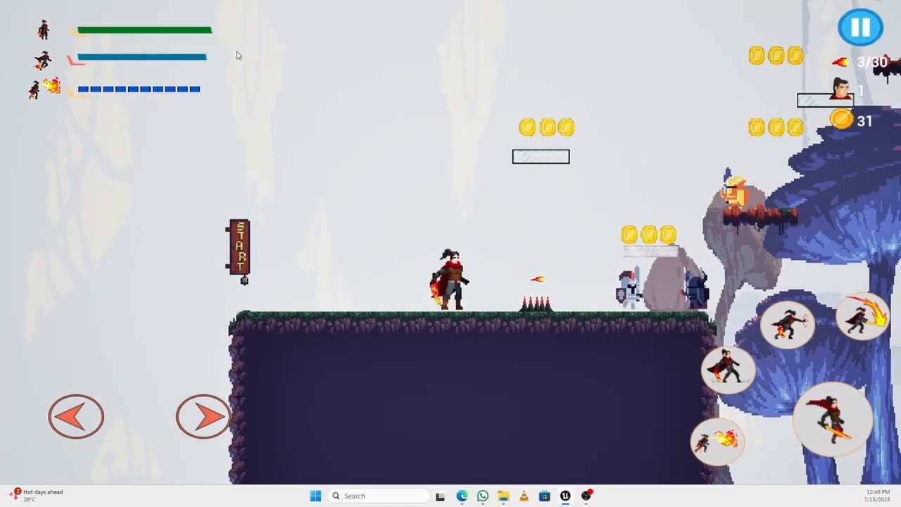
key(d)
key(d)
key(space)
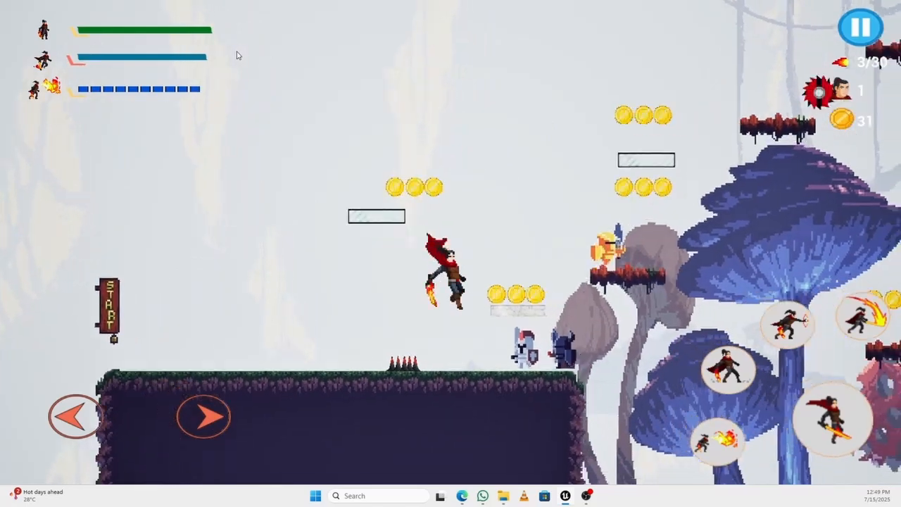
key(e)
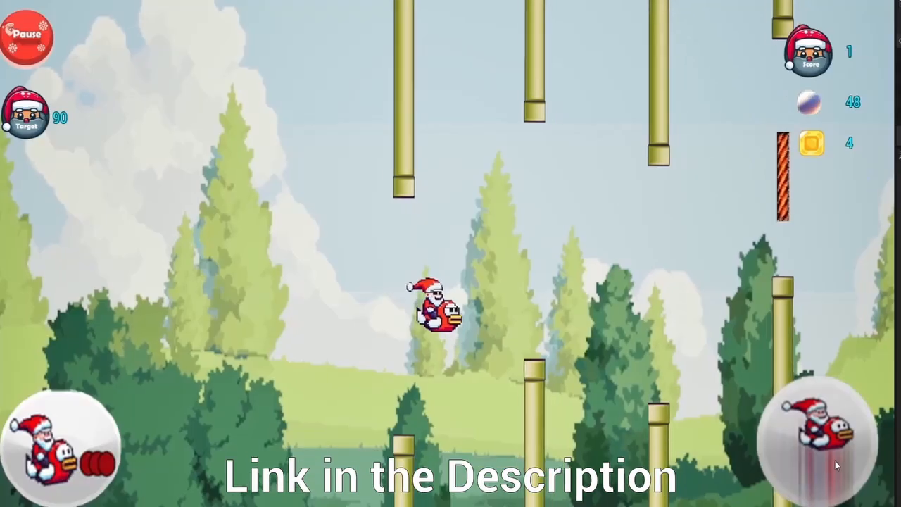
click(835, 460)
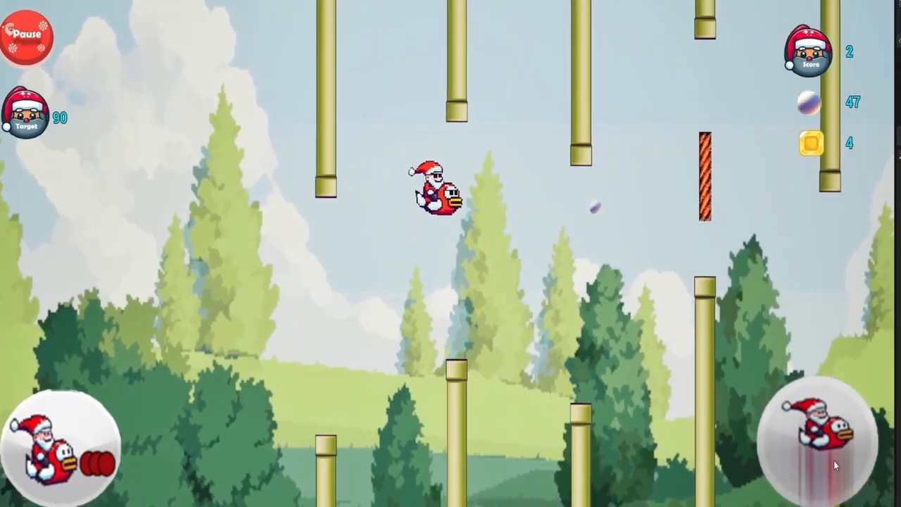
click(833, 461)
click(833, 461)
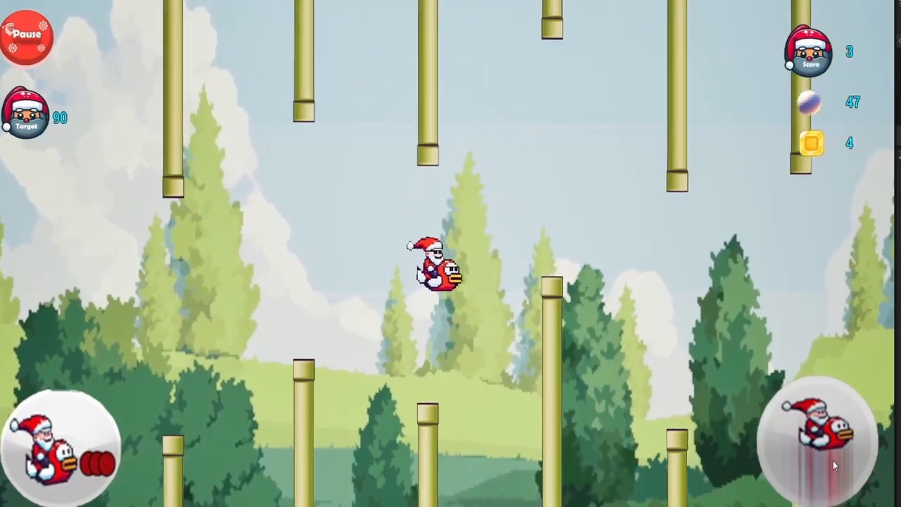
click(833, 460)
click(833, 460)
click(833, 461)
click(833, 460)
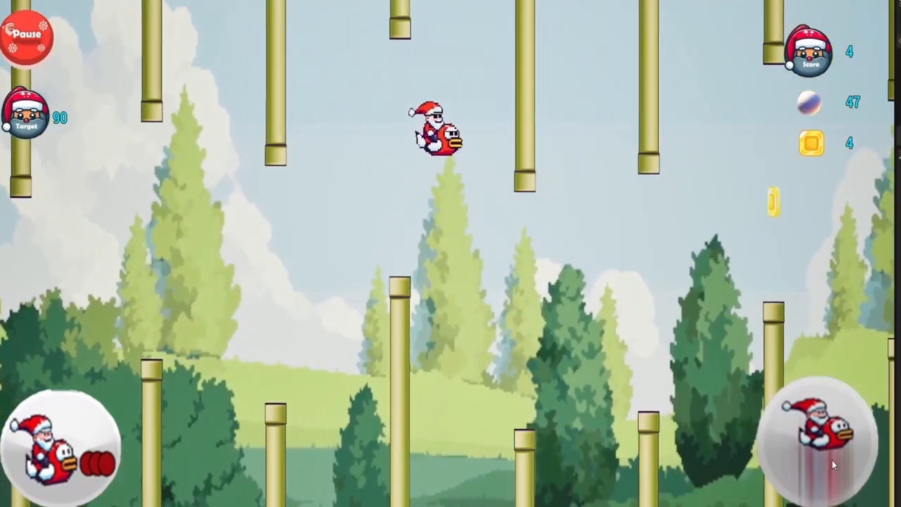
click(830, 459)
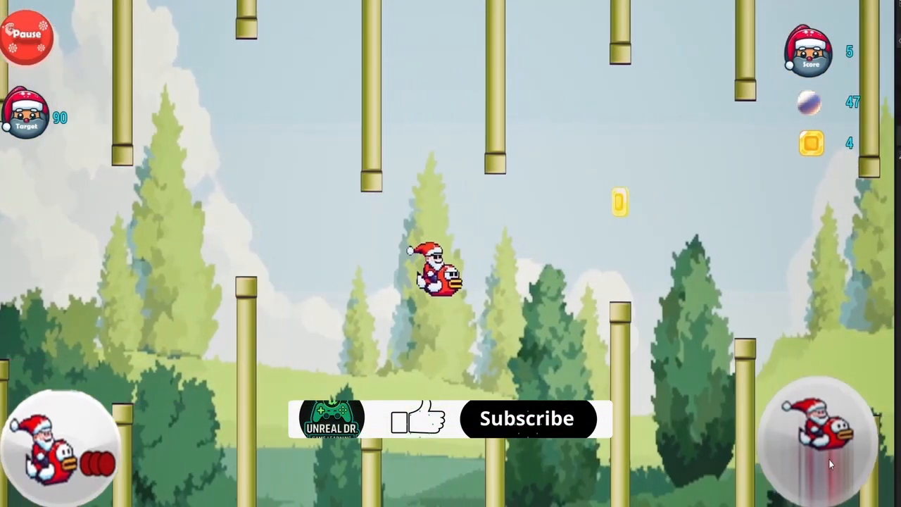
click(829, 459)
click(828, 459)
click(829, 459)
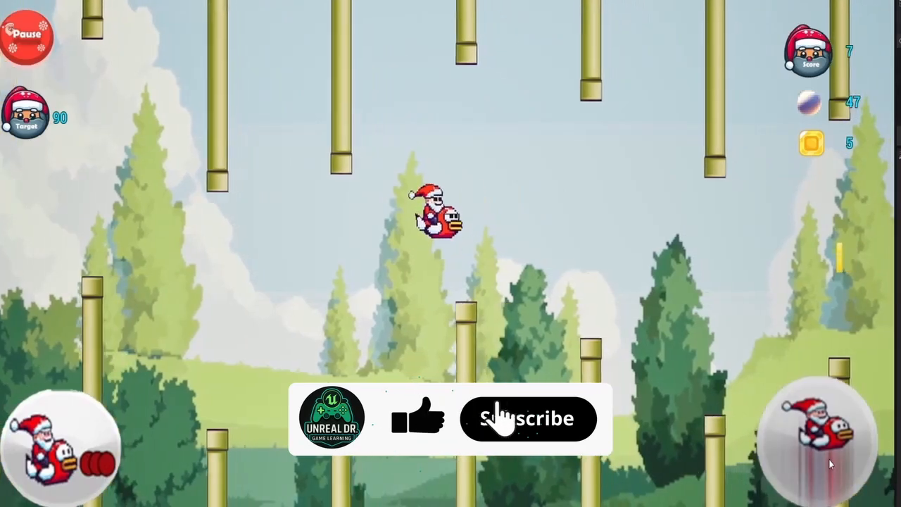
click(829, 459)
click(829, 459)
click(829, 459)
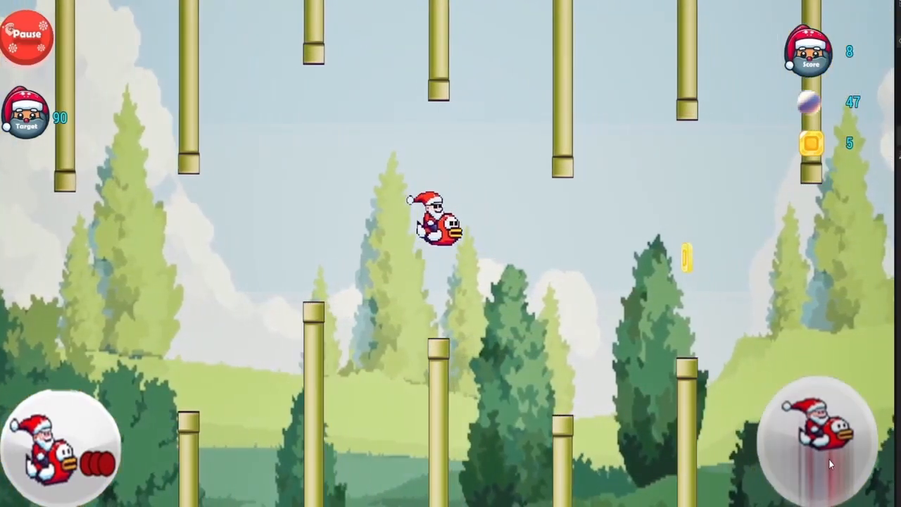